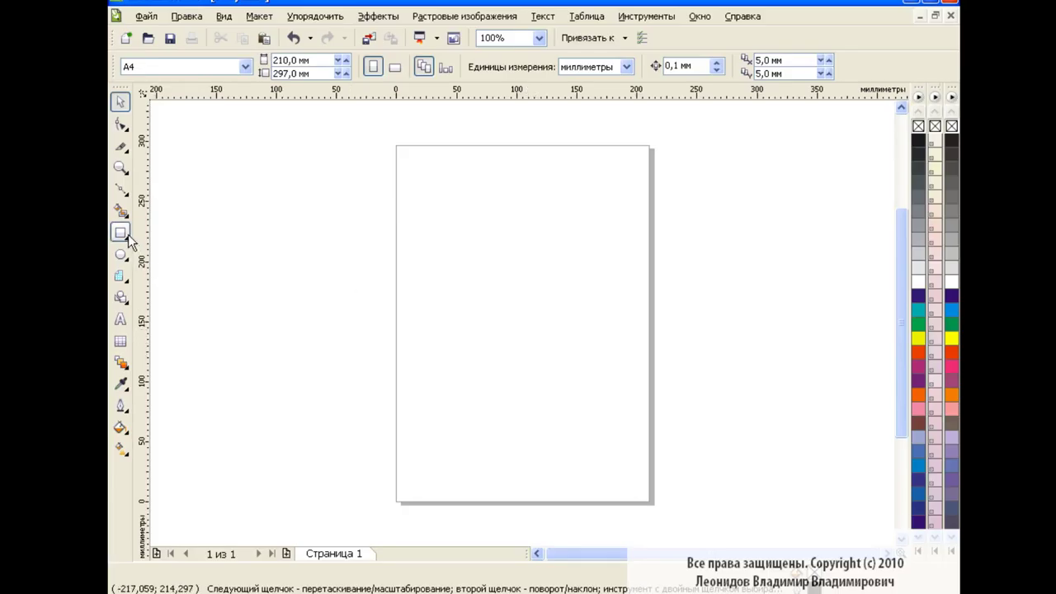
Step: Draw a graph-paper grid of 3 columns and 3 rows across the A4 page
{"action": "left_click", "coordinate": [121, 277]}
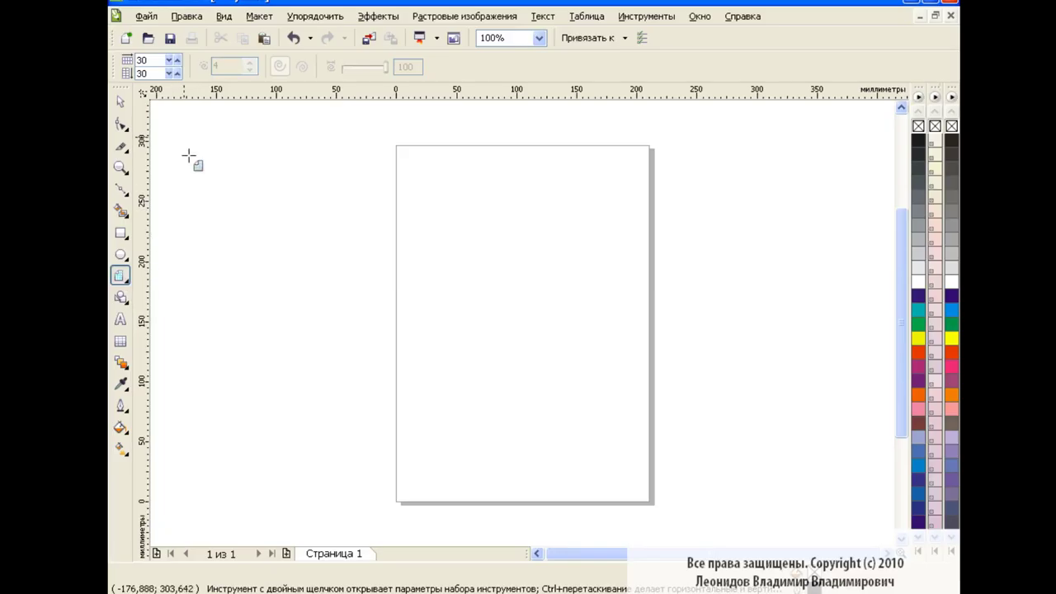
{"action": "double_click", "coordinate": [142, 60]}
{"action": "type", "text": "3"}
{"action": "key", "text": "Tab"}
{"action": "type", "text": "3"}
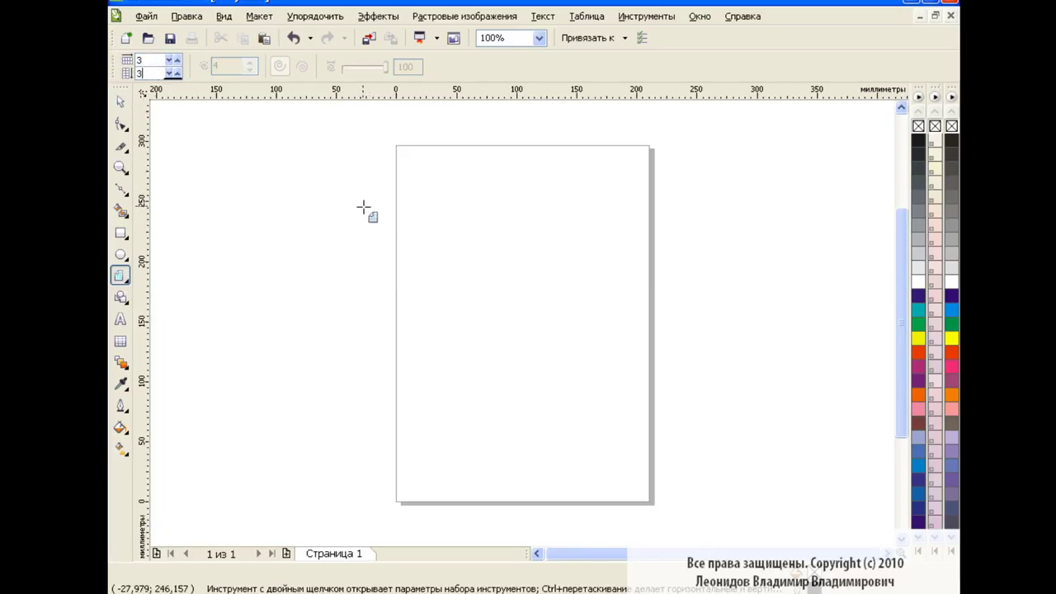
{"action": "left_click_drag", "start_coordinate": [360, 193], "coordinate": [715, 450]}
Step: Nudge the grid slightly up and left to reposition it on the page
{"action": "key", "text": "space"}
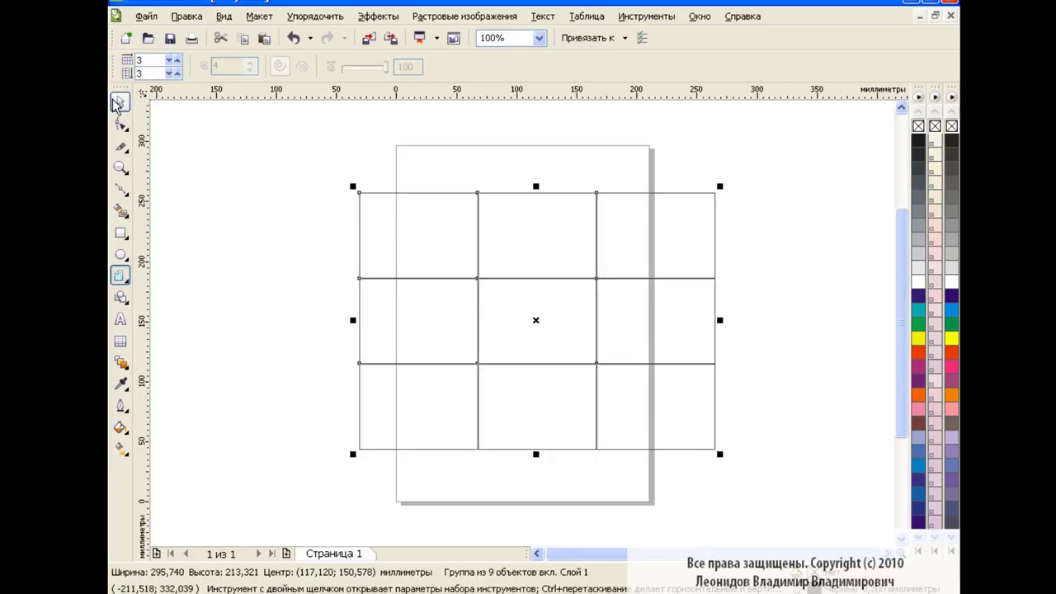
{"action": "left_click_drag", "start_coordinate": [537, 323], "coordinate": [531, 321]}
{"action": "left_click", "coordinate": [767, 318]}
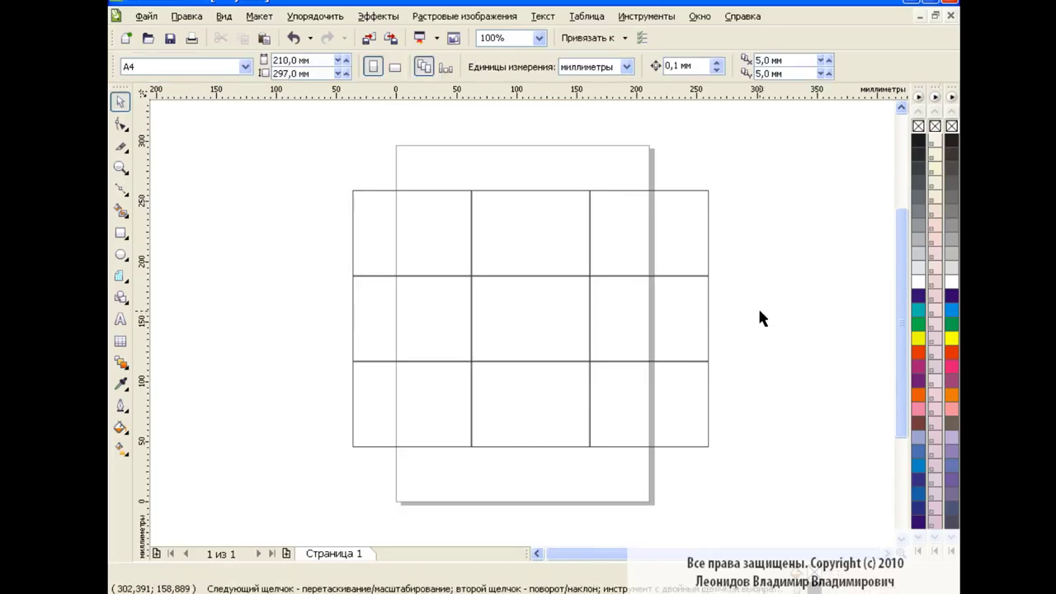
Step: Draw a small circle on a grid line and copy it onto four more grid edges
{"action": "left_click", "coordinate": [121, 256]}
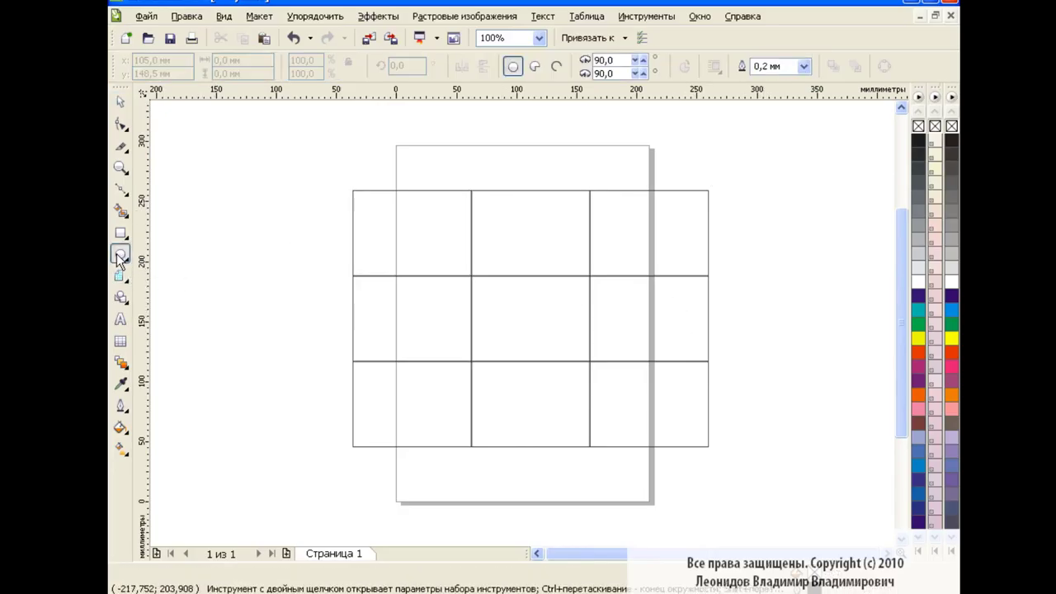
{"action": "mouse_move", "coordinate": [383, 256]}
{"action": "left_mouse_down"}
{"action": "mouse_move", "coordinate": [423, 294]}
{"action": "mouse_move", "coordinate": [411, 270]}
{"action": "mouse_move", "coordinate": [411, 284]}
{"action": "mouse_move", "coordinate": [463, 237]}
{"action": "left_mouse_up"}
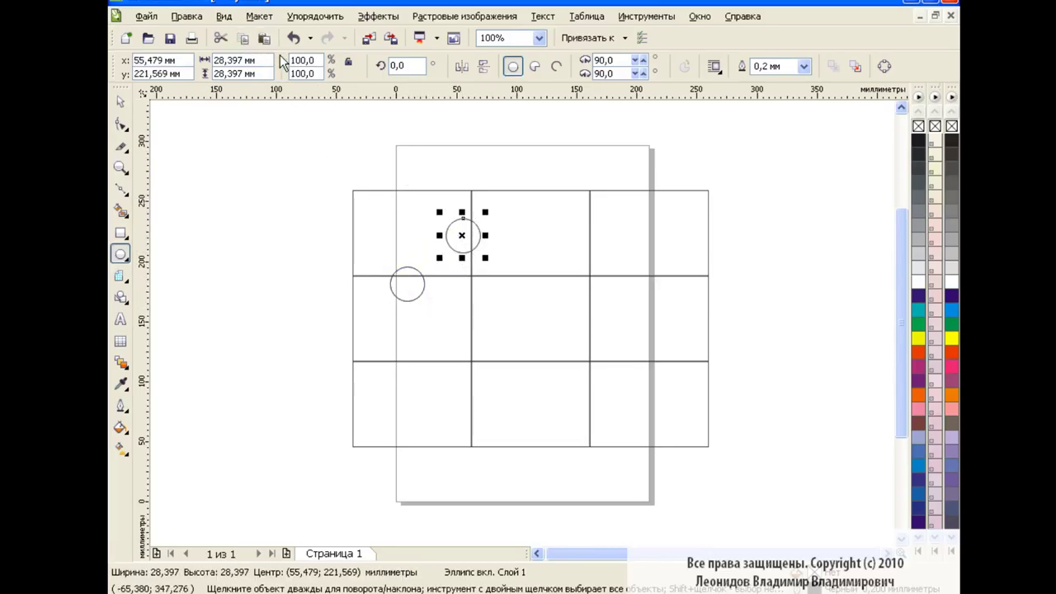
{"action": "left_click", "coordinate": [407, 284]}
{"action": "left_click_drag", "start_coordinate": [407, 284], "coordinate": [410, 372]}
{"action": "left_click", "coordinate": [406, 284]}
{"action": "left_click_drag", "start_coordinate": [407, 284], "coordinate": [481, 407]}
{"action": "left_click", "coordinate": [406, 284]}
{"action": "left_click_drag", "start_coordinate": [406, 284], "coordinate": [599, 407]}
{"action": "left_click", "coordinate": [407, 284]}
{"action": "left_click_drag", "start_coordinate": [409, 287], "coordinate": [649, 353]}
Step: Copy the circle onto the remaining six inner edges: top, middle, centre and lower
{"action": "left_click", "coordinate": [409, 284]}
{"action": "left_click_drag", "start_coordinate": [408, 284], "coordinate": [650, 269]}
{"action": "left_click", "coordinate": [407, 284]}
{"action": "mouse_move", "coordinate": [407, 284]}
{"action": "left_mouse_down"}
{"action": "mouse_move", "coordinate": [493, 270]}
{"action": "mouse_move", "coordinate": [580, 236]}
{"action": "left_mouse_up"}
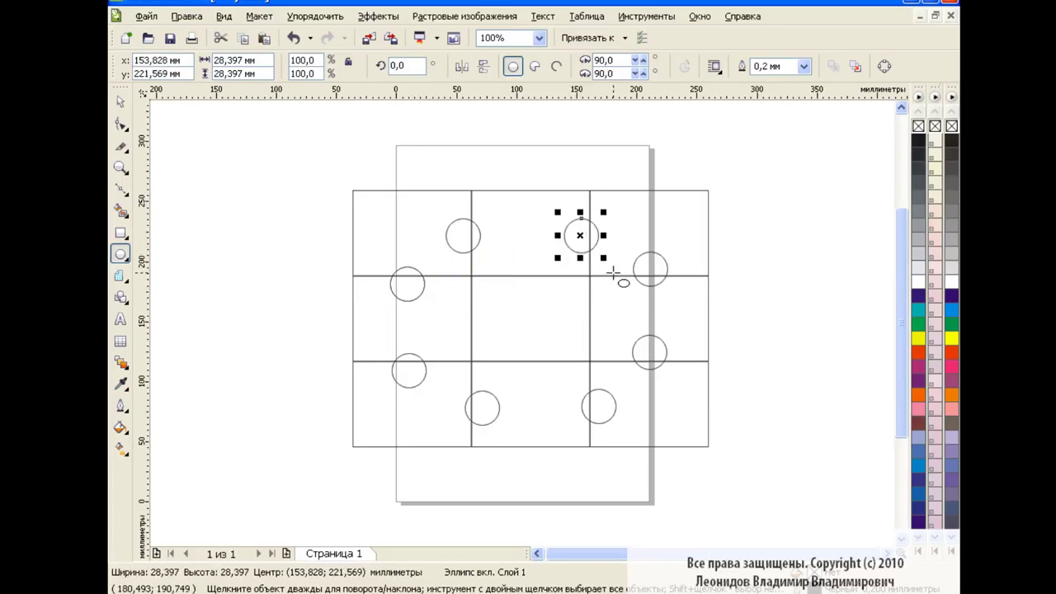
{"action": "left_click", "coordinate": [407, 284]}
{"action": "left_click_drag", "start_coordinate": [407, 284], "coordinate": [479, 320]}
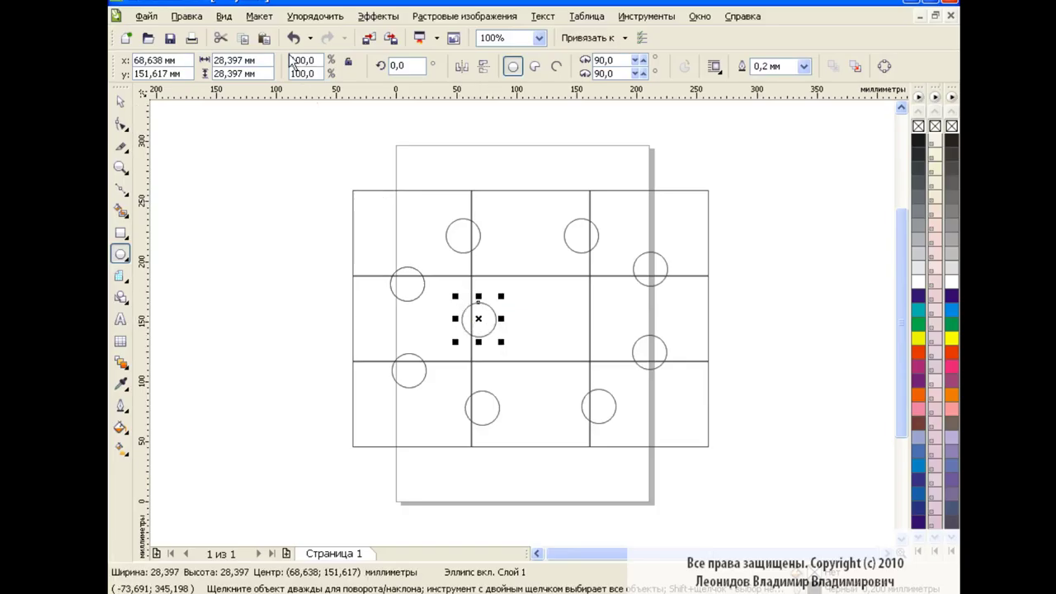
{"action": "left_click", "coordinate": [406, 284]}
{"action": "left_click_drag", "start_coordinate": [407, 284], "coordinate": [599, 319]}
{"action": "left_click", "coordinate": [407, 284]}
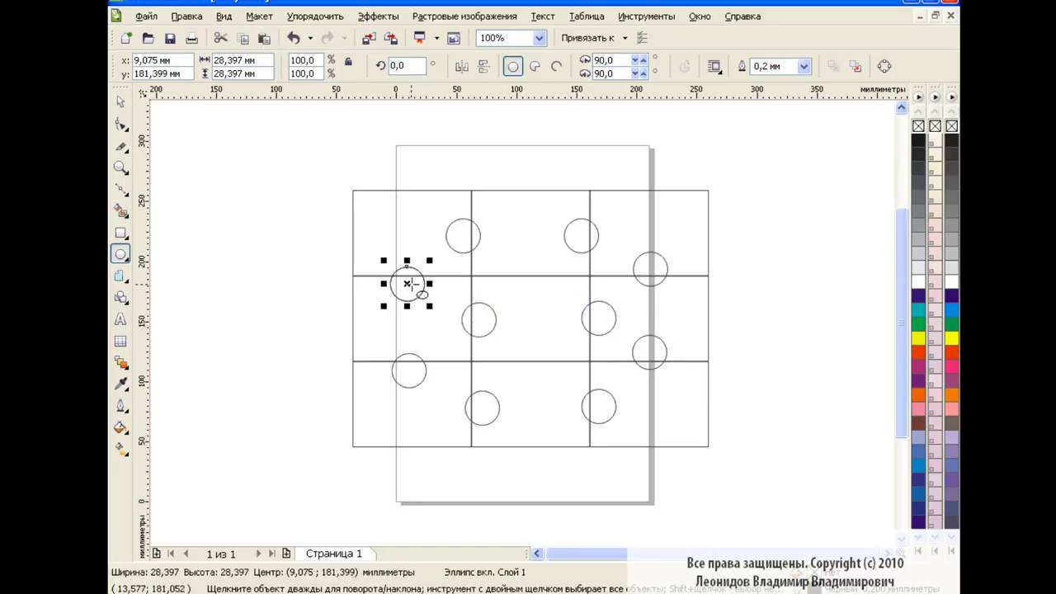
{"action": "left_click_drag", "start_coordinate": [410, 284], "coordinate": [527, 286]}
{"action": "left_click", "coordinate": [407, 284]}
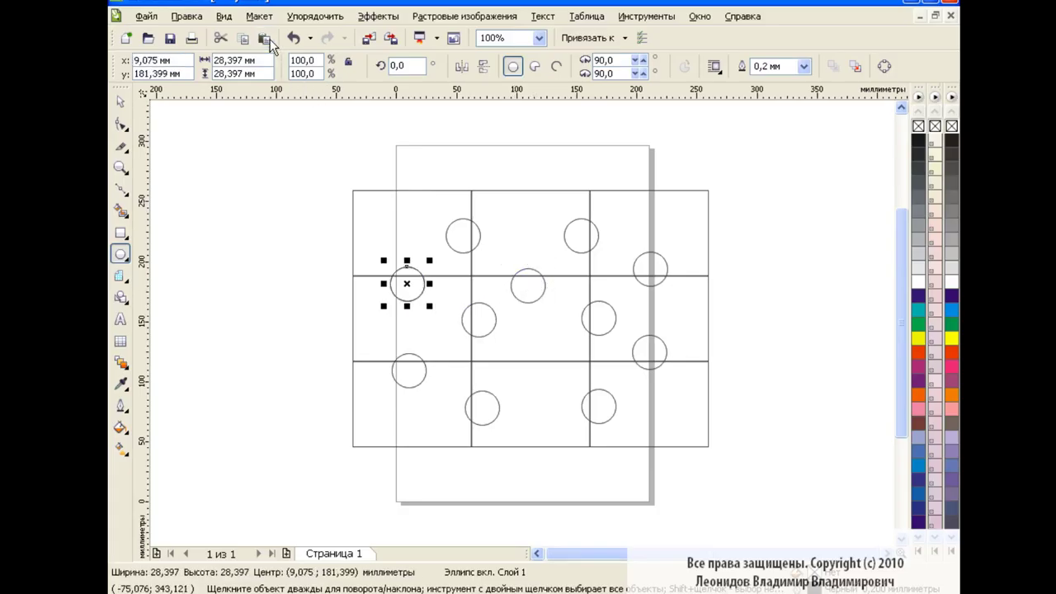
{"action": "left_click_drag", "start_coordinate": [407, 284], "coordinate": [531, 370]}
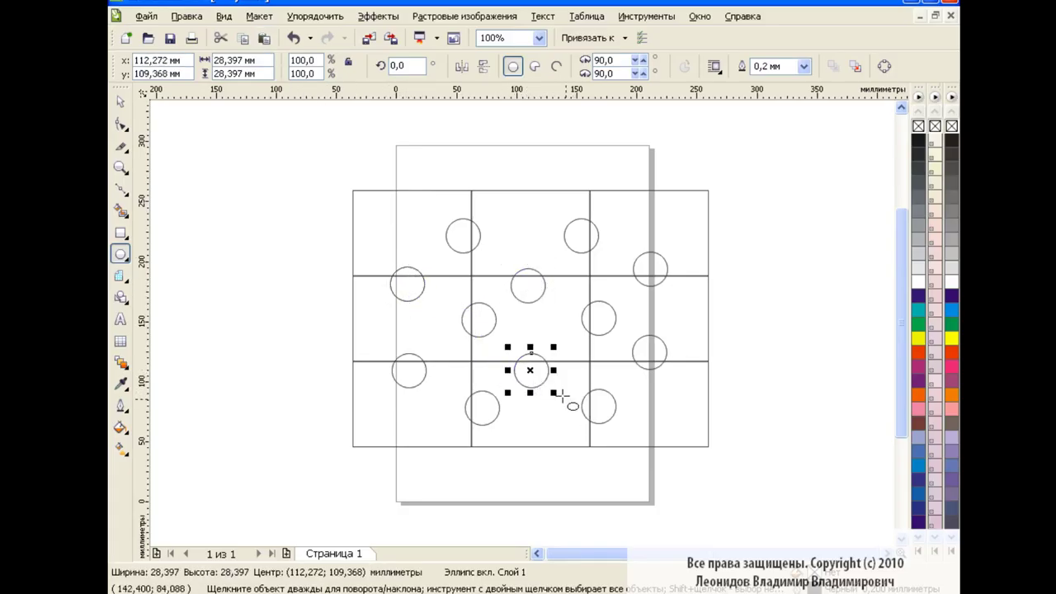
{"action": "left_click", "coordinate": [263, 256]}
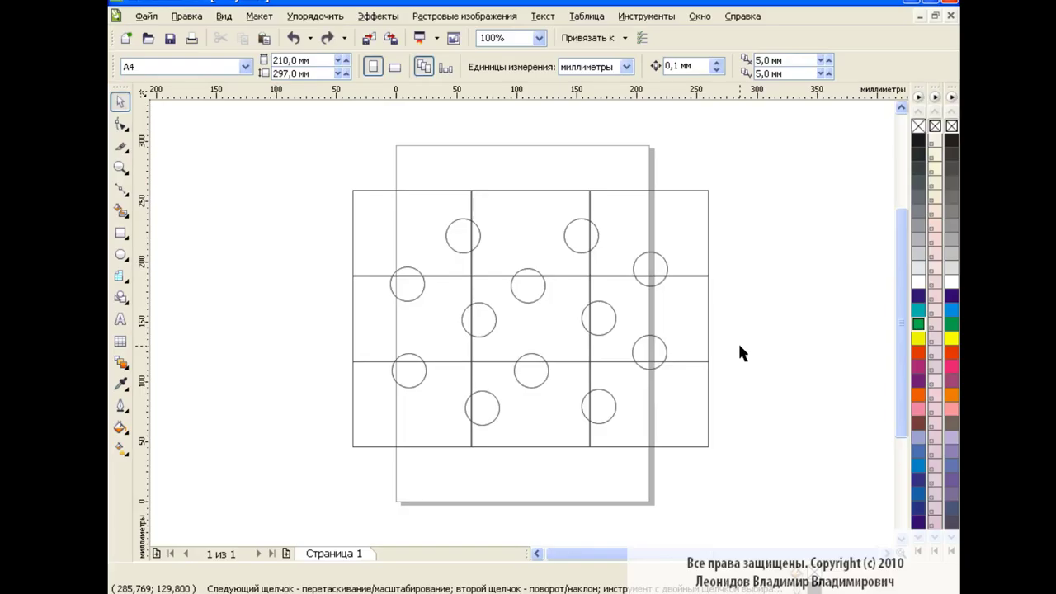
Step: Fill the top-left square and the circle below it blue, and weld them
{"action": "left_click", "coordinate": [120, 211]}
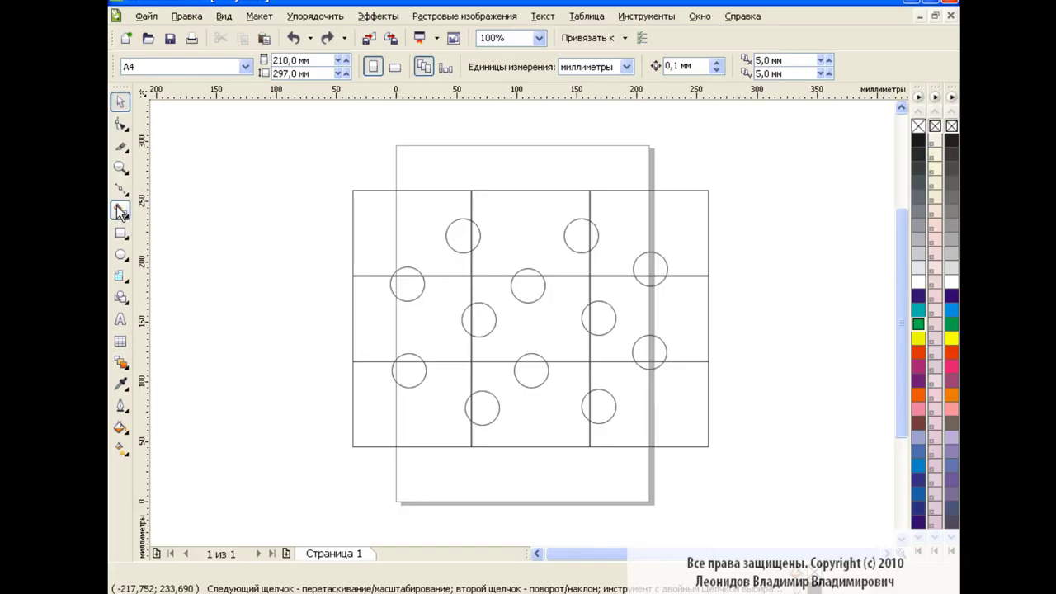
{"action": "left_click", "coordinate": [425, 209]}
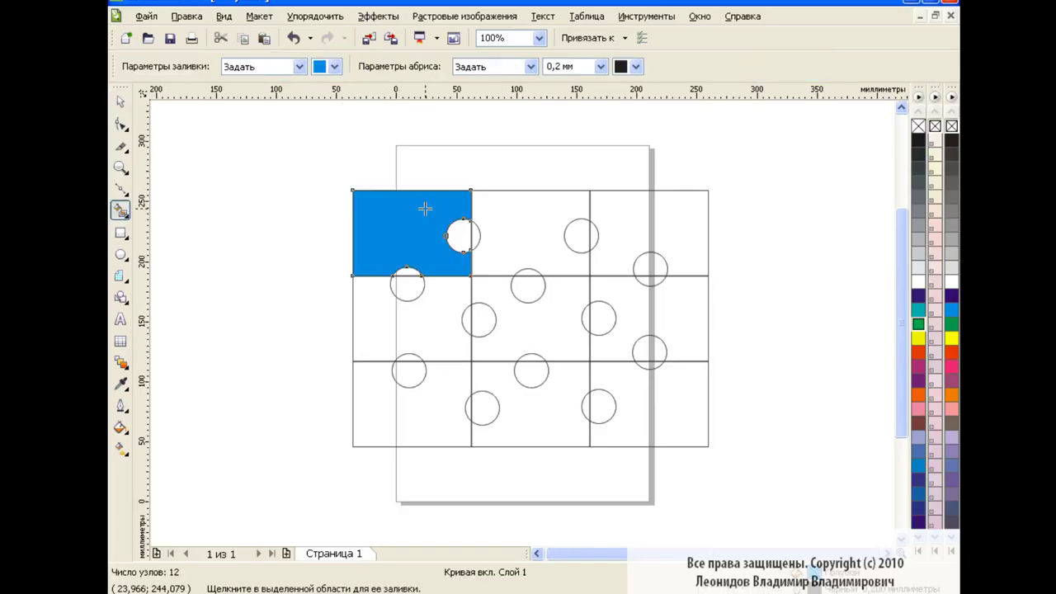
{"action": "left_click", "coordinate": [408, 285]}
{"action": "key", "text": "space"}
{"action": "key", "text": "Escape"}
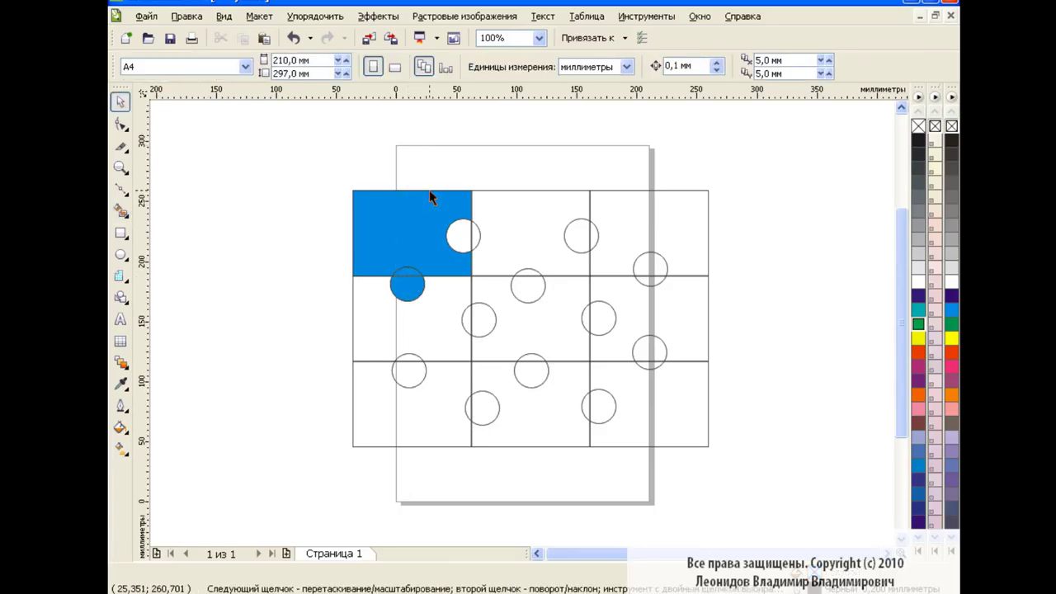
{"action": "left_click", "coordinate": [408, 228]}
{"action": "left_click", "coordinate": [410, 291], "text": "shift"}
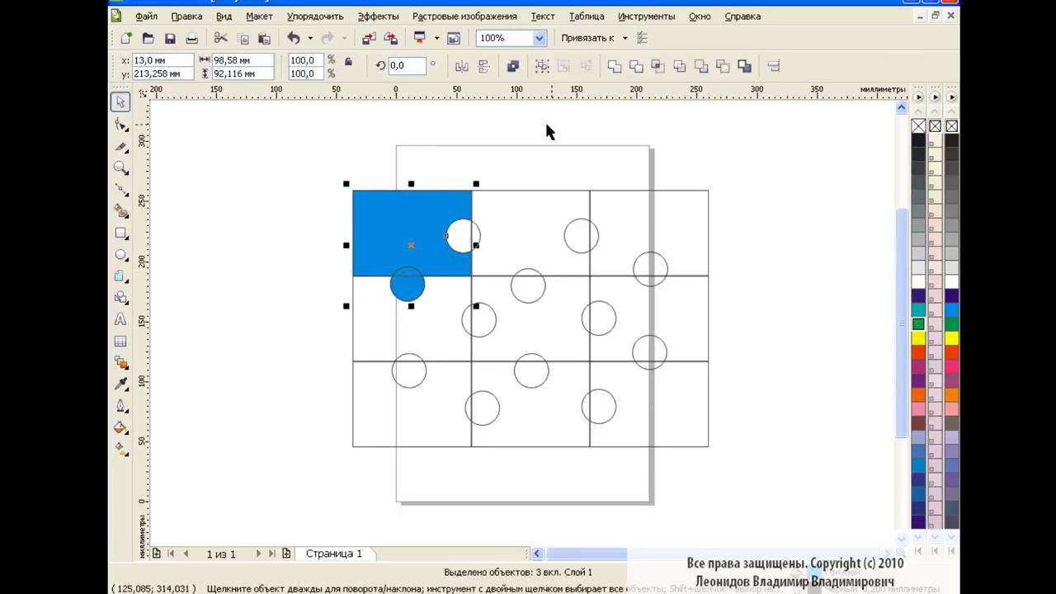
{"action": "left_click", "coordinate": [614, 66]}
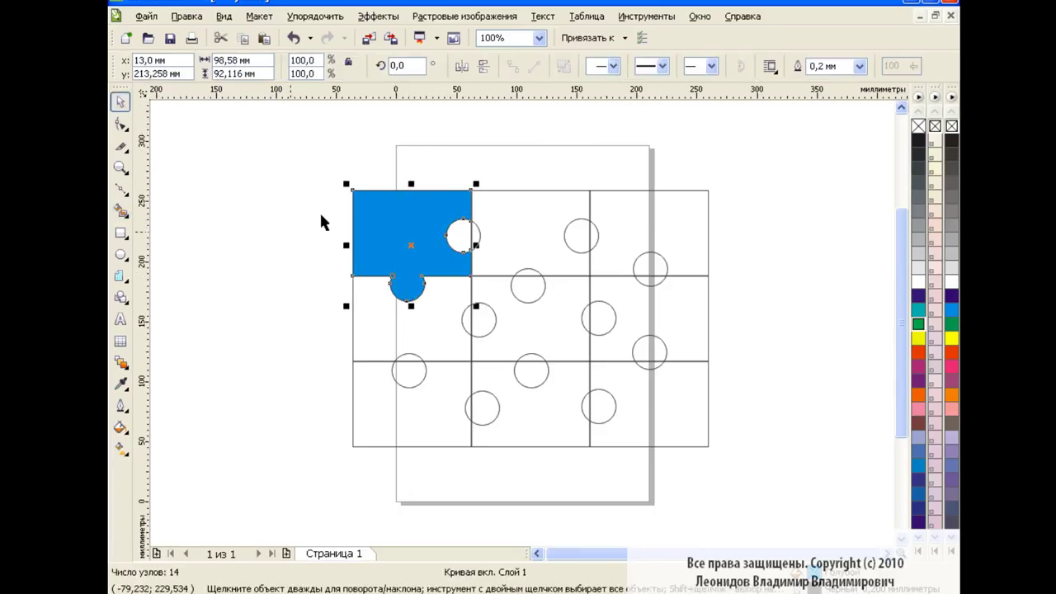
{"action": "left_click", "coordinate": [321, 221]}
Step: Fill the middle-left square and its two knobs green, and weld them together
{"action": "left_click", "coordinate": [120, 211]}
{"action": "left_click", "coordinate": [335, 67]}
{"action": "left_click", "coordinate": [359, 82]}
{"action": "left_click", "coordinate": [426, 319]}
{"action": "left_click", "coordinate": [410, 374]}
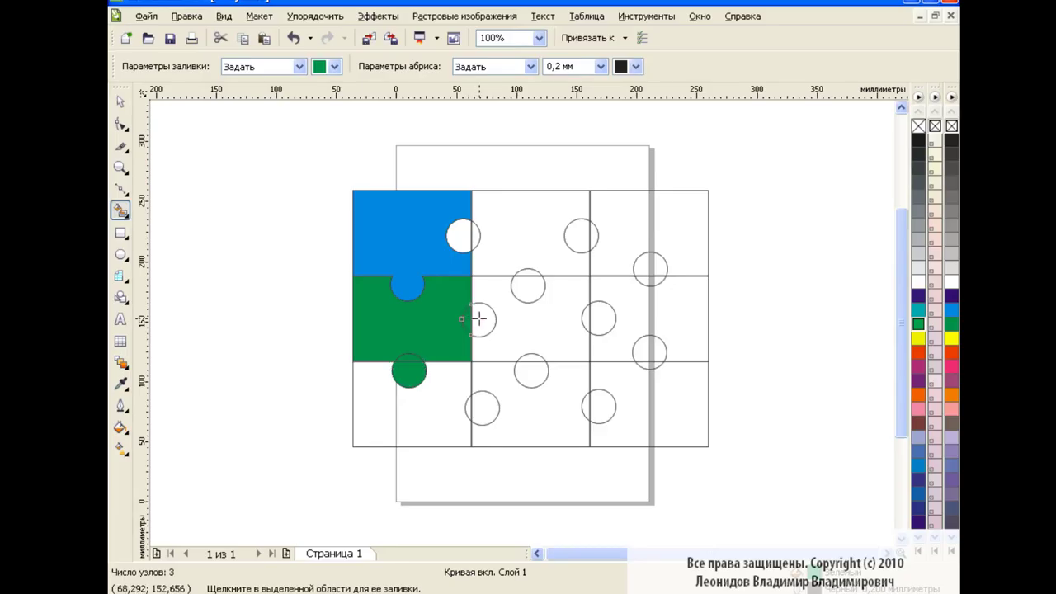
{"action": "left_click", "coordinate": [479, 319]}
{"action": "left_click", "coordinate": [120, 101]}
{"action": "left_click", "coordinate": [415, 354]}
{"action": "left_click", "coordinate": [412, 376], "text": "shift"}
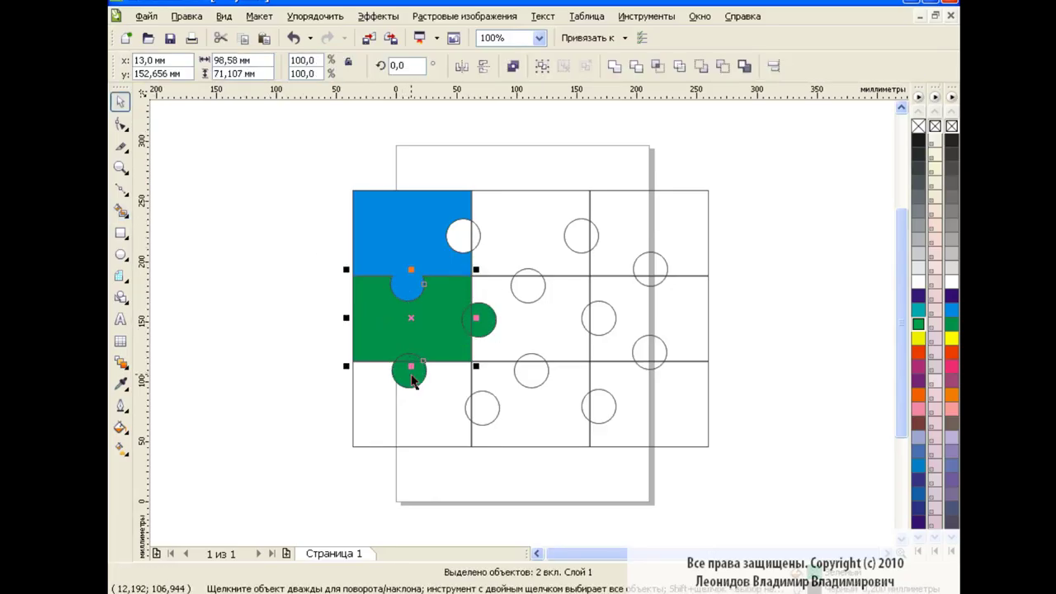
{"action": "left_click", "coordinate": [412, 376], "text": "shift"}
{"action": "left_click", "coordinate": [615, 66]}
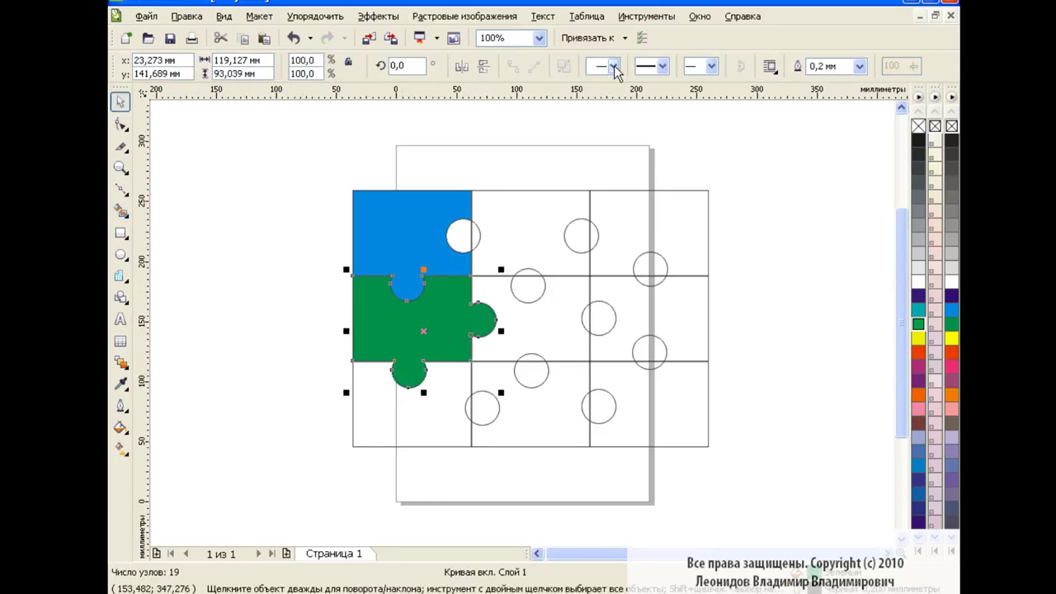
{"action": "left_click", "coordinate": [294, 288]}
Step: Fill the bottom-left square and its right knob blue, and weld them into one piece
{"action": "left_click", "coordinate": [121, 210]}
{"action": "left_click", "coordinate": [335, 66]}
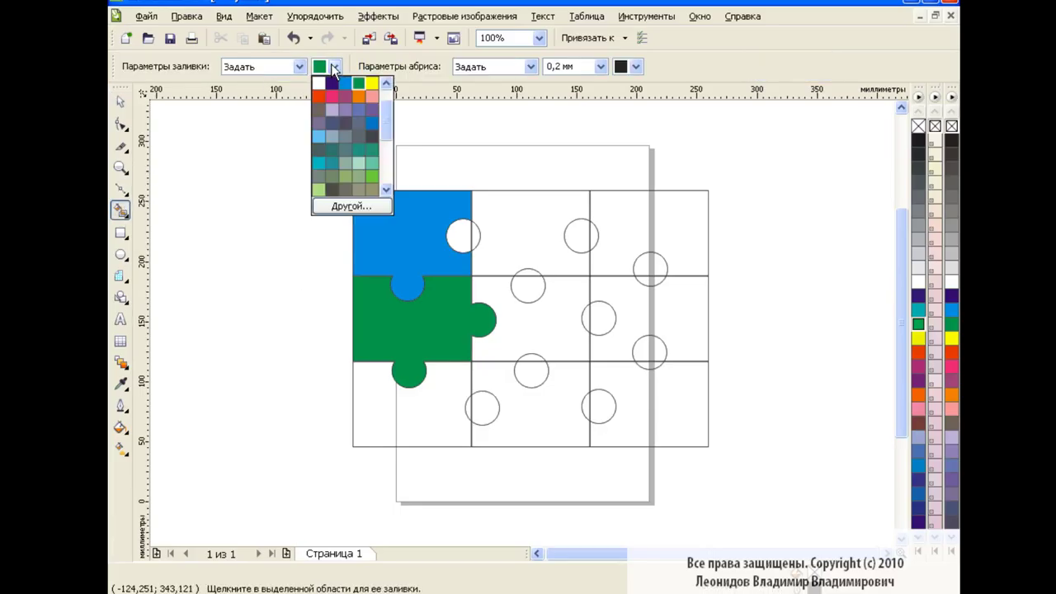
{"action": "left_click", "coordinate": [342, 87]}
{"action": "left_click", "coordinate": [417, 413]}
{"action": "left_click", "coordinate": [484, 407]}
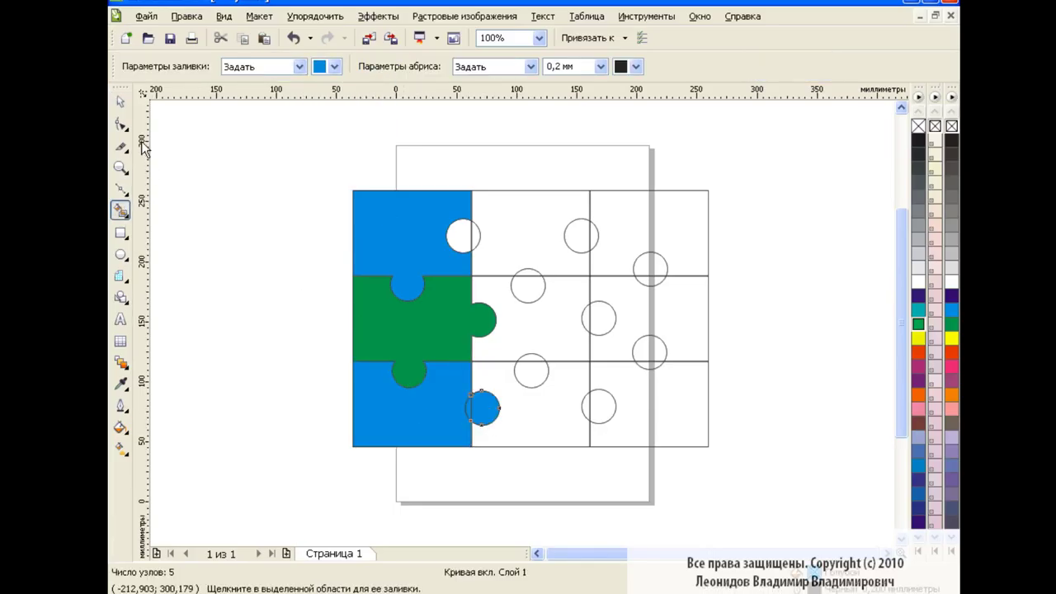
{"action": "key", "text": "space"}
{"action": "left_click", "coordinate": [371, 415]}
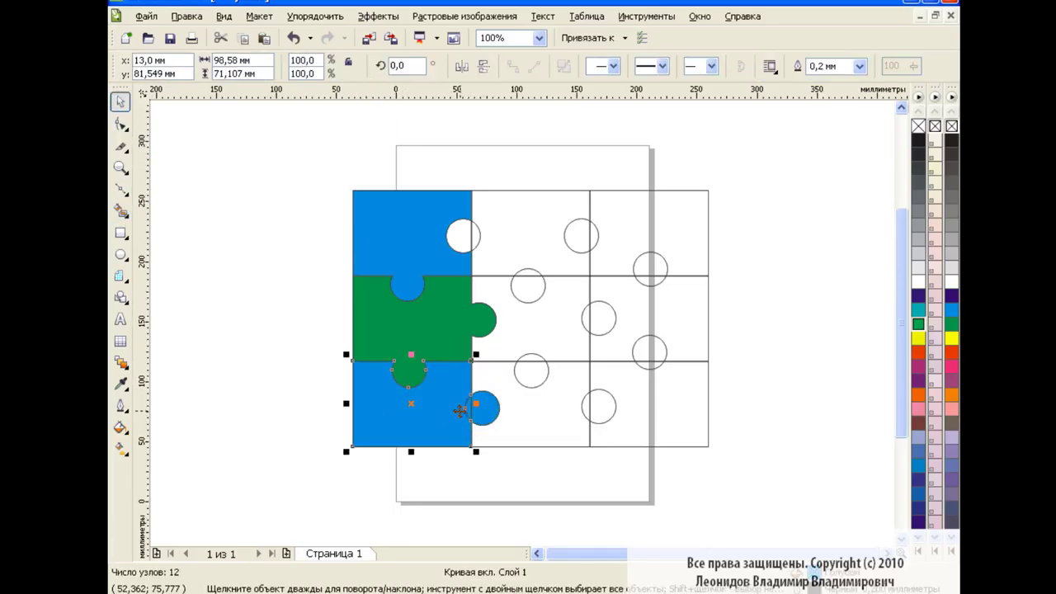
{"action": "left_click", "coordinate": [469, 413], "text": "shift"}
{"action": "left_click", "coordinate": [637, 66]}
{"action": "left_click", "coordinate": [306, 311]}
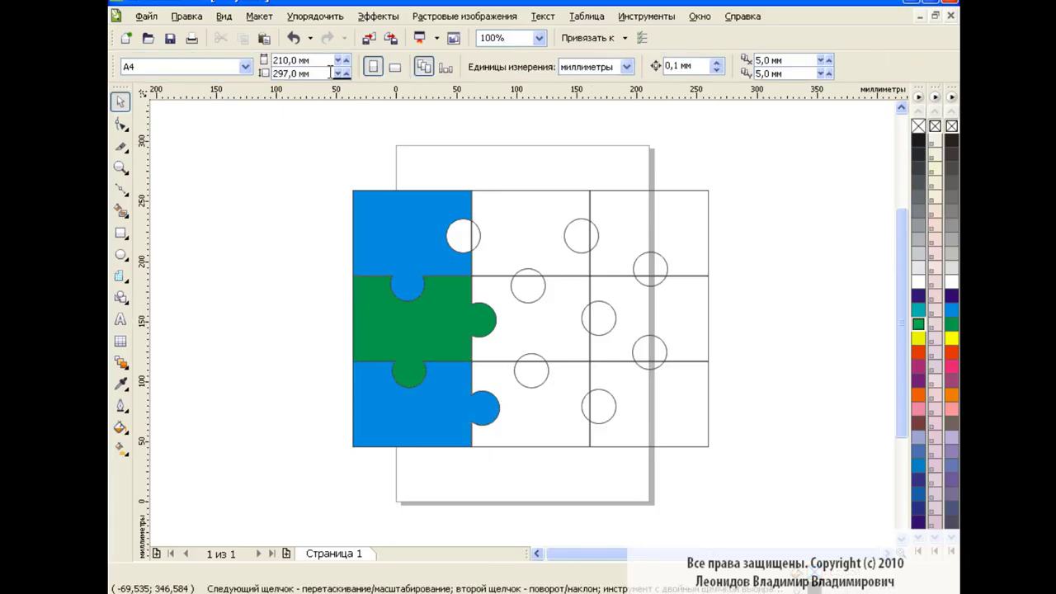
{"action": "left_click", "coordinate": [122, 213]}
{"action": "left_click", "coordinate": [334, 66]}
Step: Fill the bottom-middle cell and its right knob green, and weld them
{"action": "left_click", "coordinate": [351, 157]}
{"action": "left_click", "coordinate": [521, 415]}
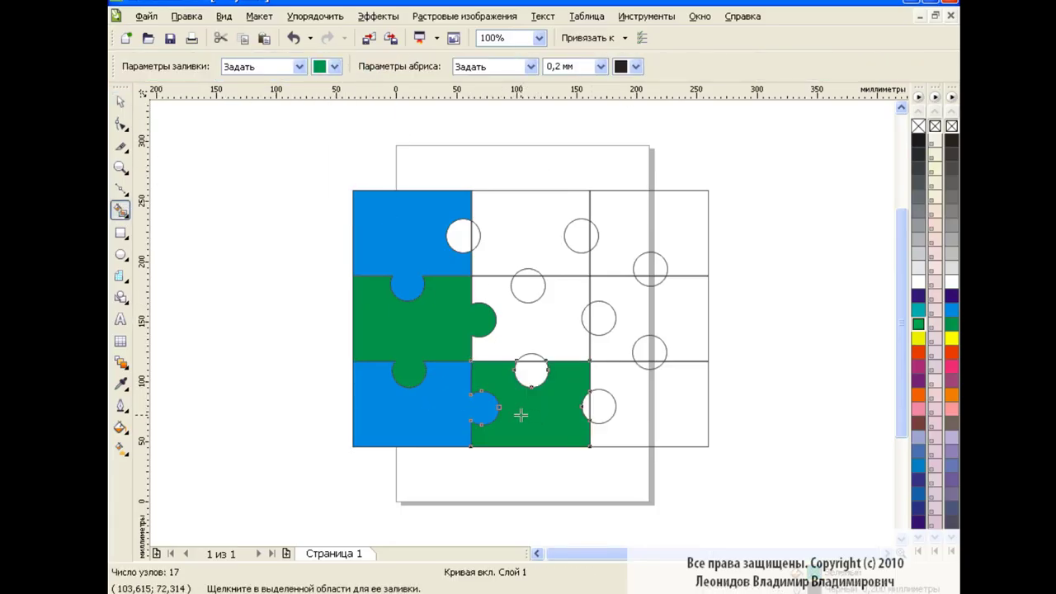
{"action": "left_click", "coordinate": [600, 406]}
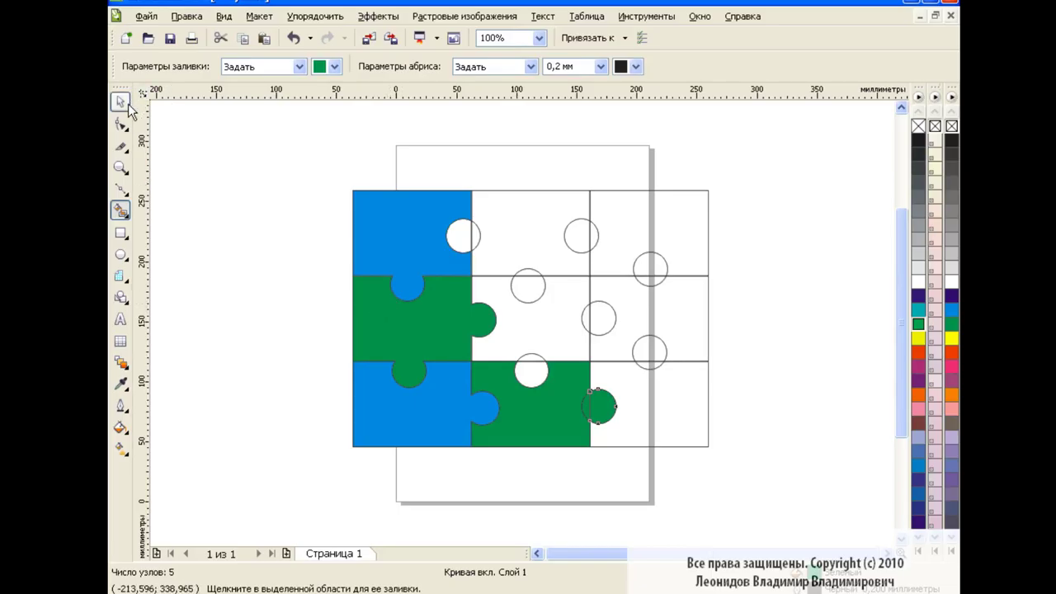
{"action": "key", "text": "space"}
{"action": "left_click", "coordinate": [604, 409], "text": "shift"}
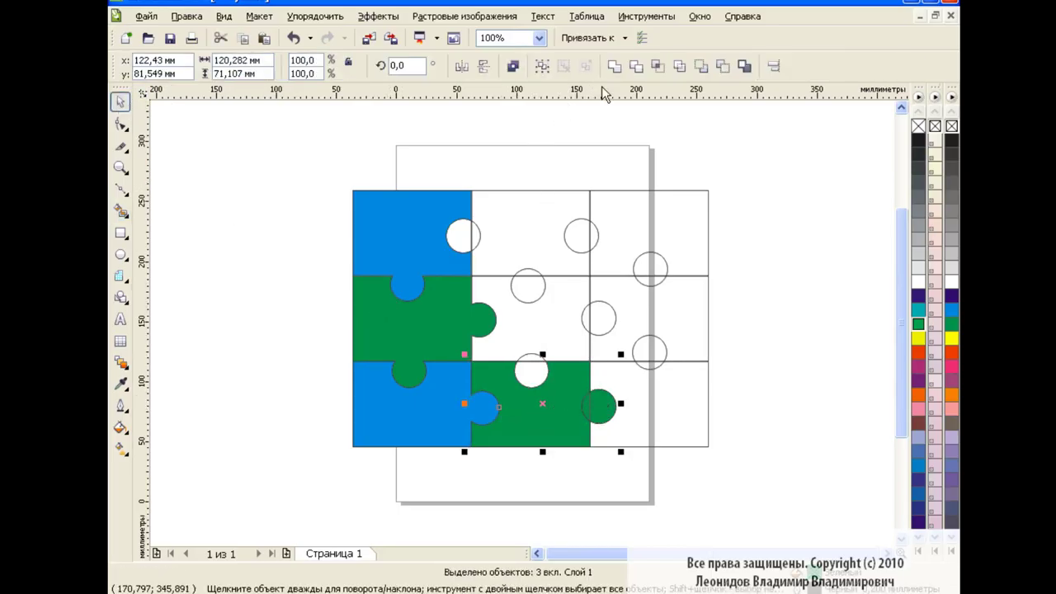
{"action": "left_click", "coordinate": [614, 66]}
{"action": "left_click", "coordinate": [769, 350]}
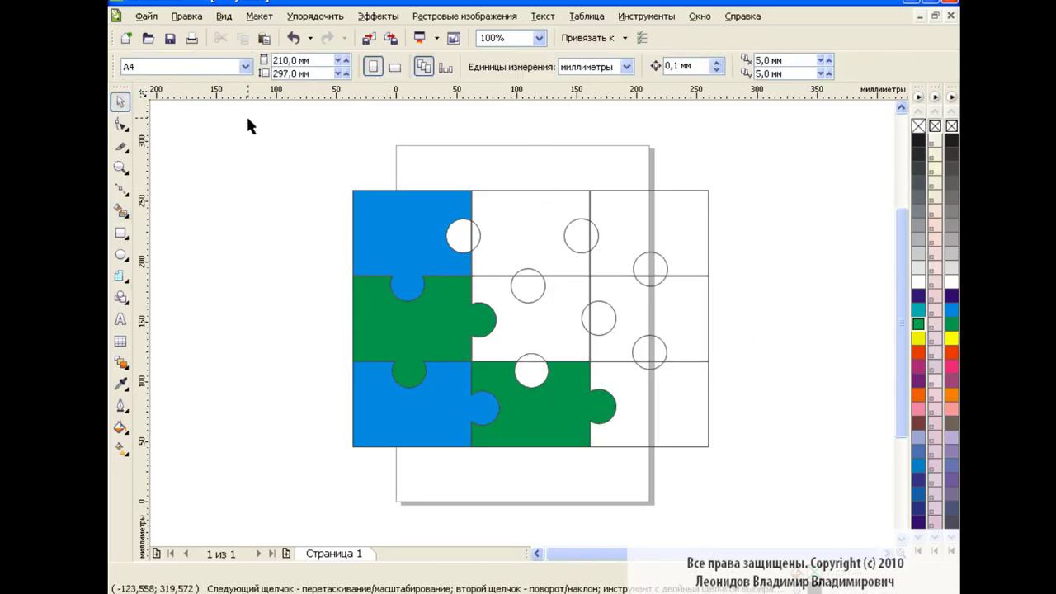
Step: Fill the centre cell and its bottom and right knobs blue
{"action": "left_click", "coordinate": [120, 210]}
{"action": "left_click", "coordinate": [335, 66]}
{"action": "left_click", "coordinate": [364, 82]}
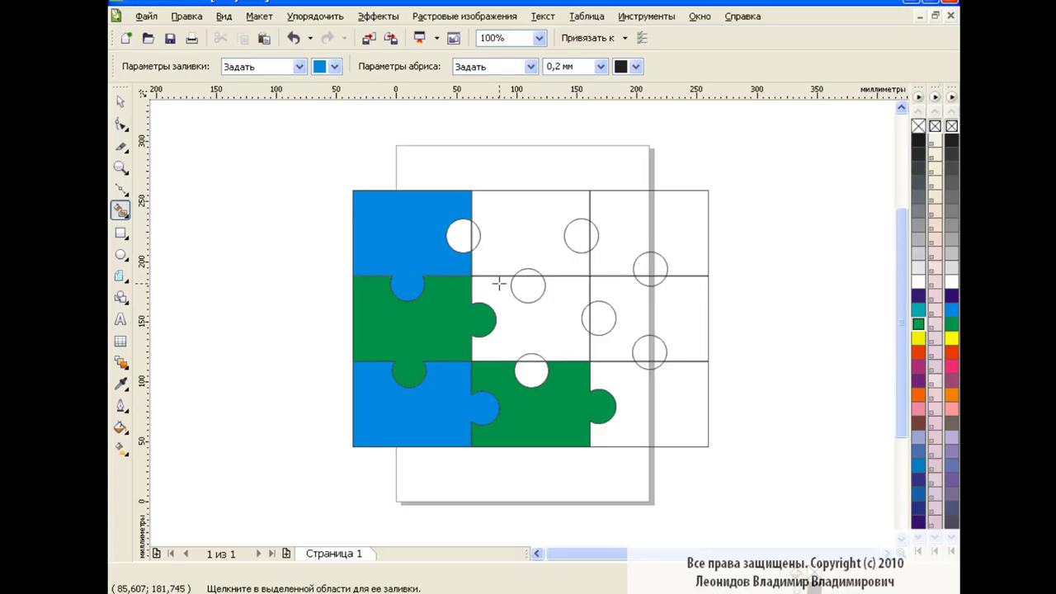
{"action": "left_click", "coordinate": [551, 317]}
{"action": "left_click", "coordinate": [533, 370]}
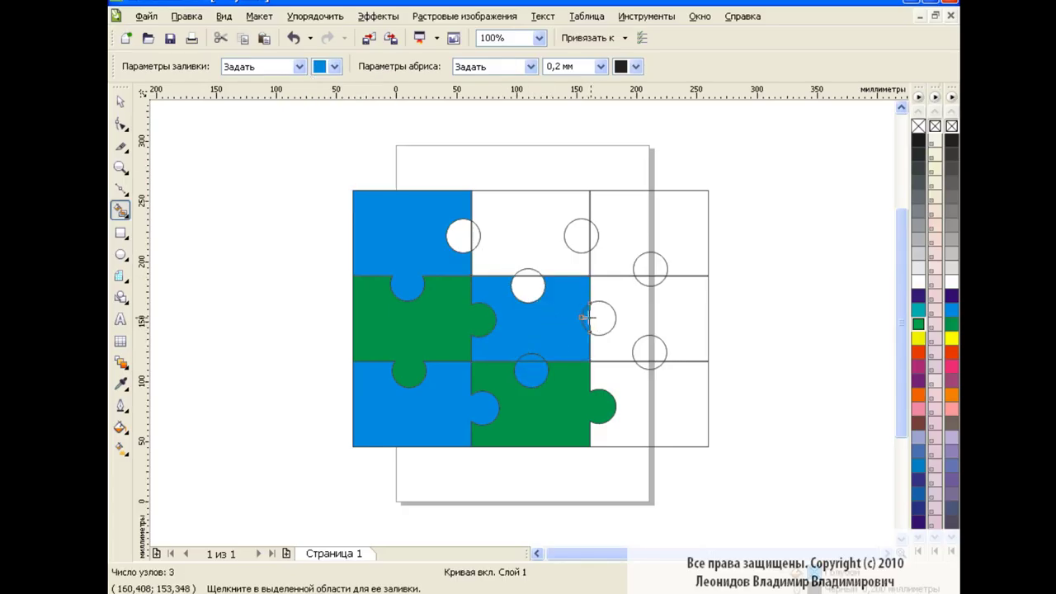
{"action": "left_click", "coordinate": [587, 318]}
Step: Weld the selected blue centre parts, then undo the faulty weld
{"action": "left_click", "coordinate": [120, 101]}
{"action": "left_click", "coordinate": [330, 246]}
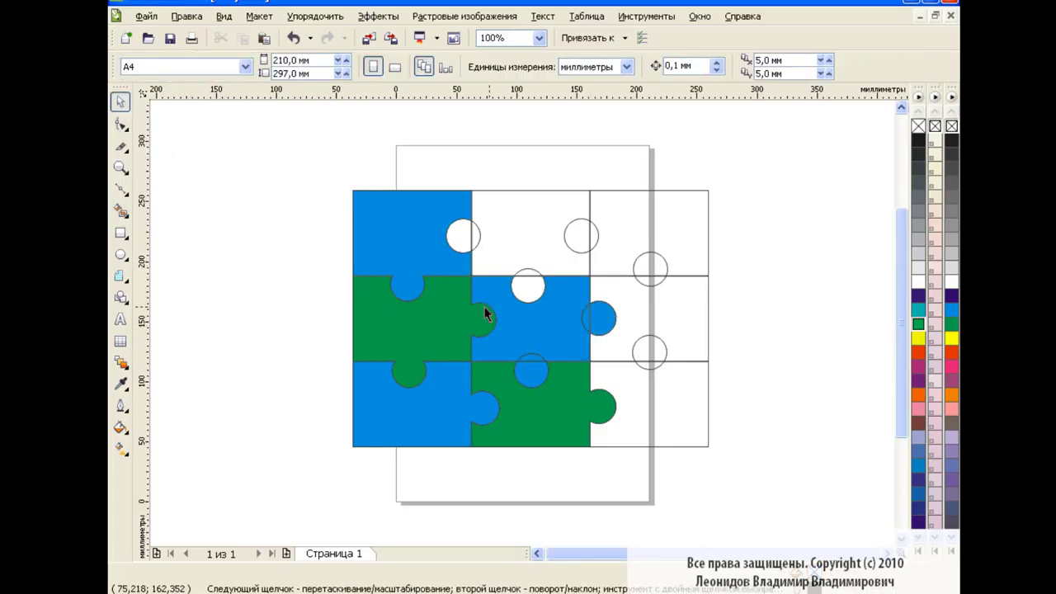
{"action": "left_click", "coordinate": [484, 306]}
{"action": "left_click", "coordinate": [587, 318], "text": "shift"}
{"action": "left_click", "coordinate": [538, 371], "text": "shift"}
{"action": "left_click", "coordinate": [534, 372], "text": "shift"}
{"action": "left_click", "coordinate": [614, 66]}
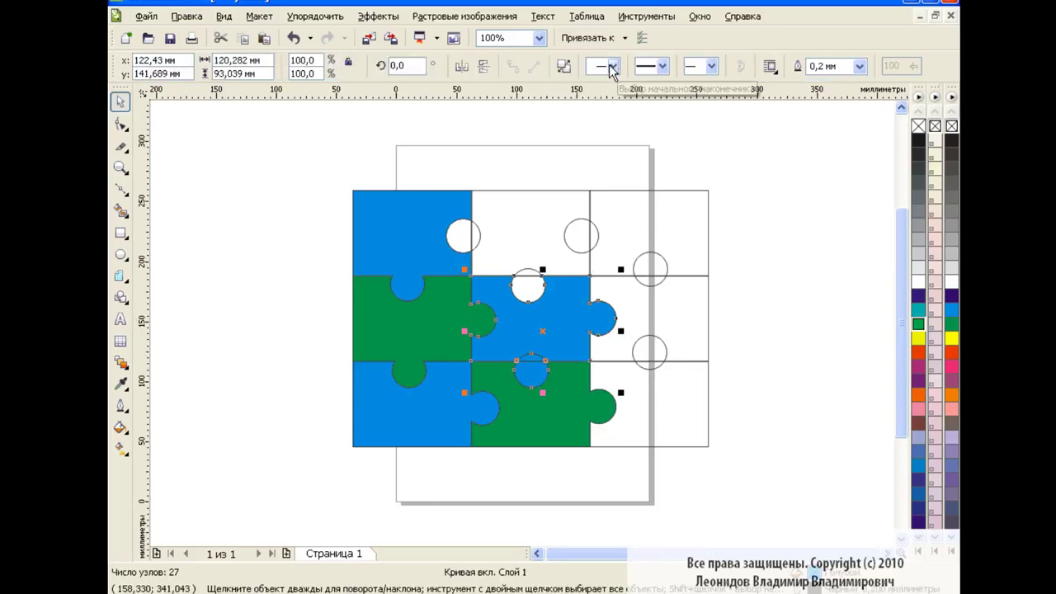
{"action": "left_click", "coordinate": [293, 37]}
{"action": "left_click", "coordinate": [264, 316]}
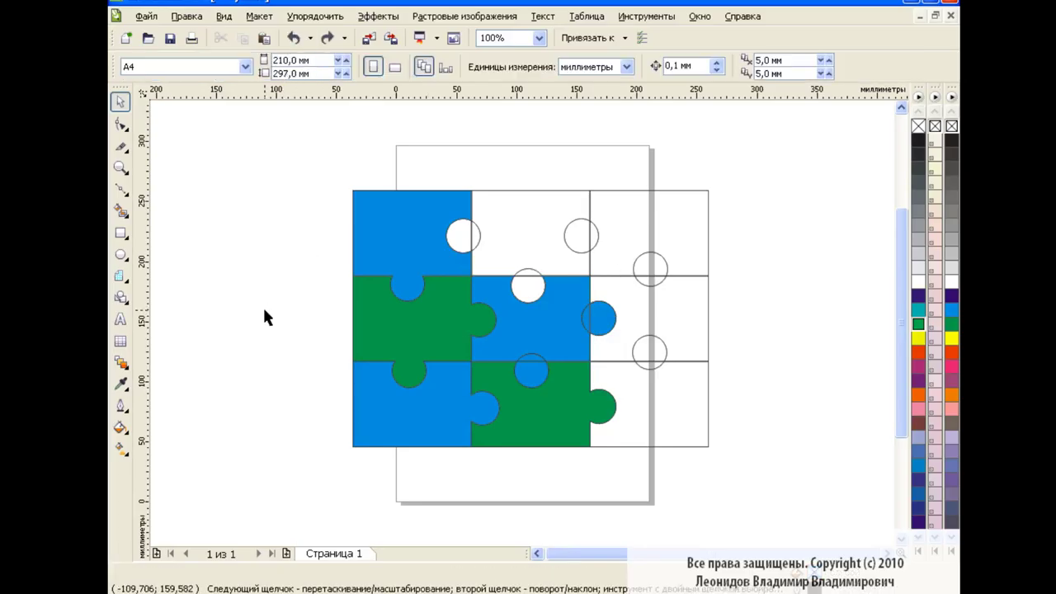
Step: Weld the centre cell with its bottom and right knobs into one blue piece
{"action": "left_click", "coordinate": [523, 325]}
{"action": "left_click", "coordinate": [531, 372], "text": "shift"}
{"action": "left_click", "coordinate": [600, 318], "text": "shift"}
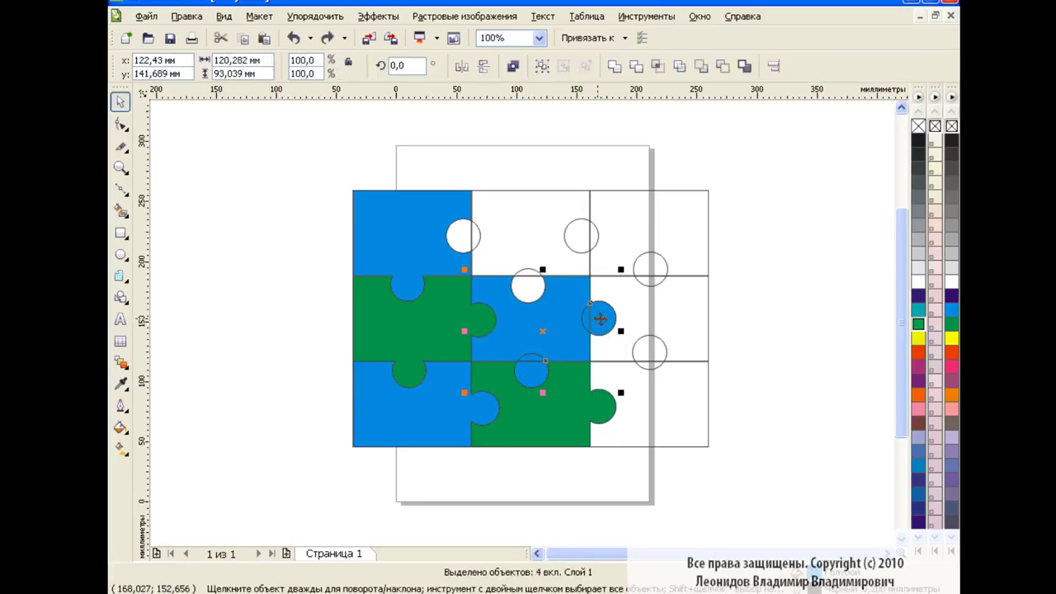
{"action": "left_click", "coordinate": [614, 66]}
{"action": "left_click", "coordinate": [767, 359]}
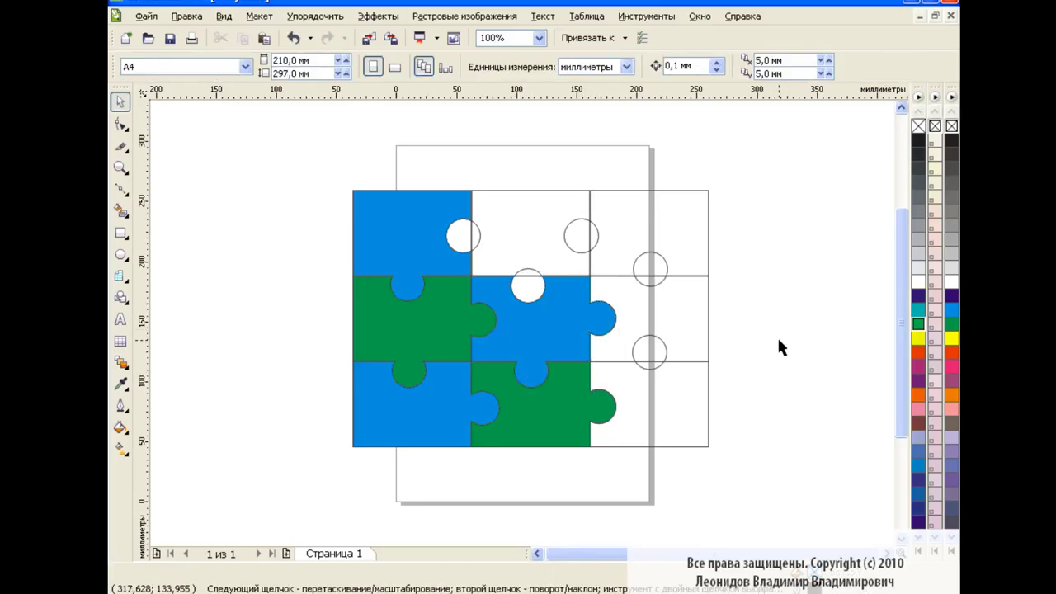
Step: Fill the top-right cell and its left knob blue, and weld them
{"action": "left_click", "coordinate": [120, 211]}
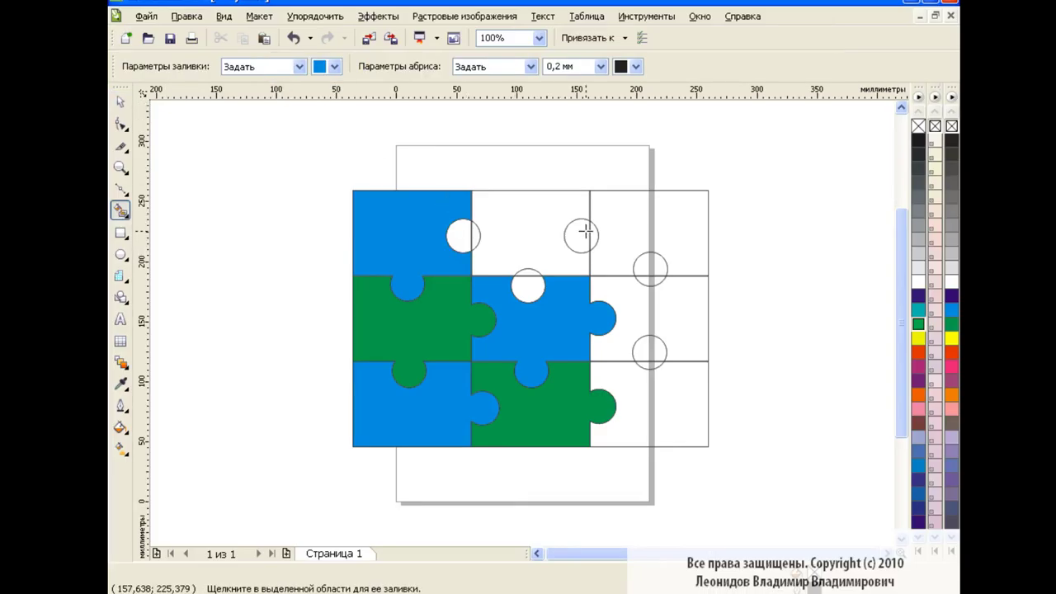
{"action": "left_click", "coordinate": [670, 214]}
{"action": "left_click", "coordinate": [578, 238]}
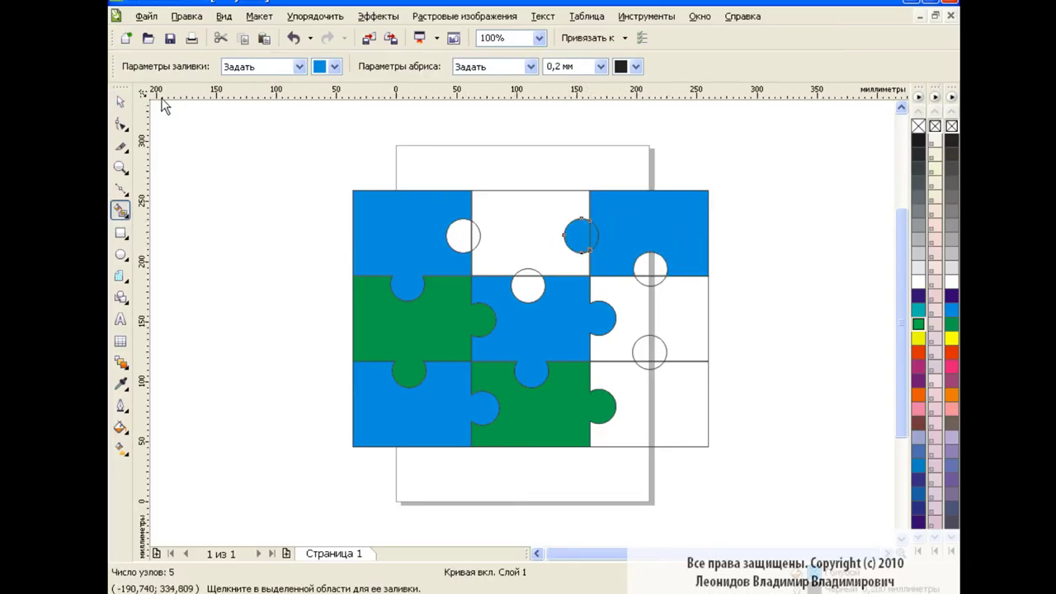
{"action": "key", "text": "space"}
{"action": "left_click", "coordinate": [680, 226], "text": "shift"}
{"action": "left_click", "coordinate": [614, 66]}
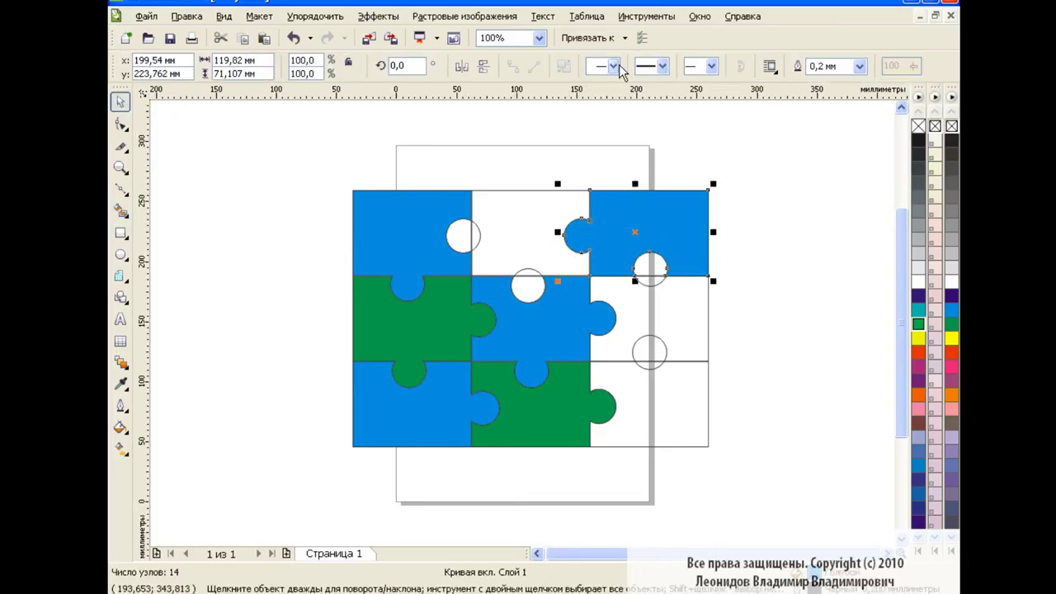
{"action": "left_click", "coordinate": [786, 239]}
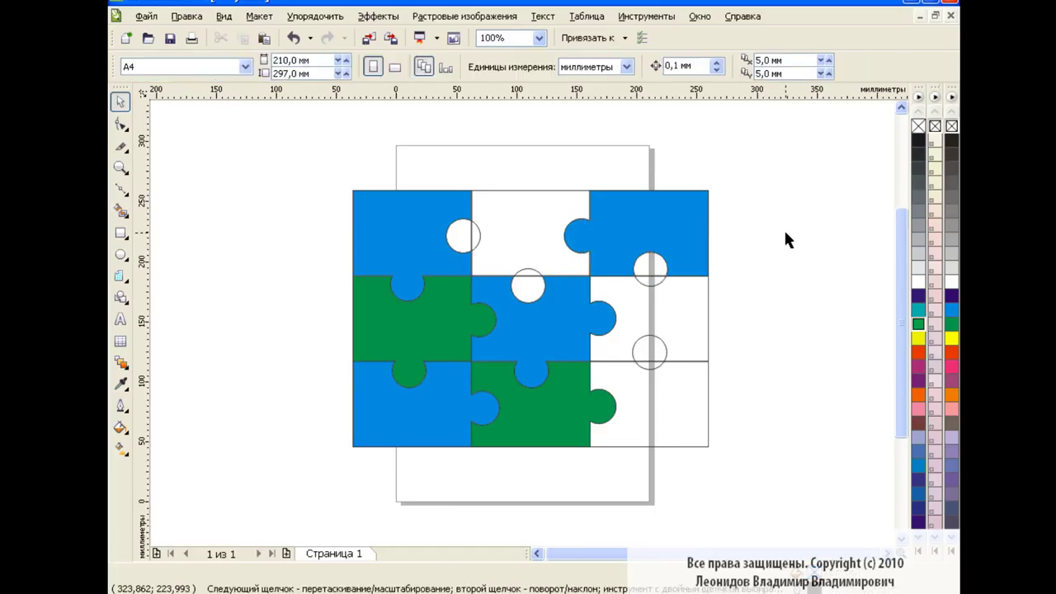
Step: Fill the bottom-right cell and the knob above it blue
{"action": "left_click", "coordinate": [128, 206]}
{"action": "left_click", "coordinate": [674, 403]}
{"action": "left_click", "coordinate": [649, 352]}
{"action": "key", "text": "space"}
{"action": "left_click", "coordinate": [767, 357]}
{"action": "left_click", "coordinate": [697, 397]}
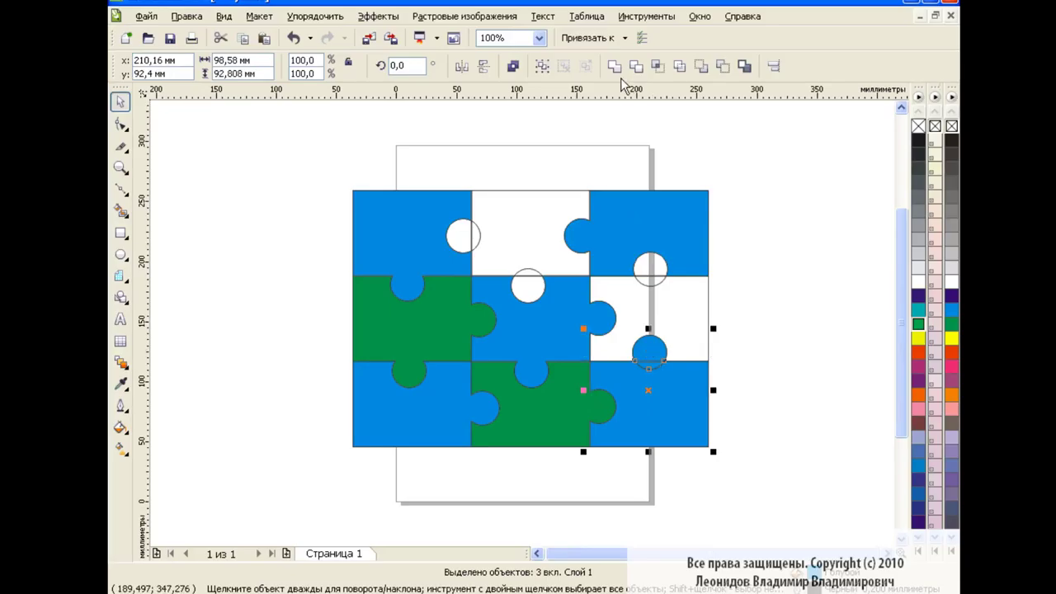
Step: Fill the top-middle and middle-right cells and their knobs green
{"action": "left_click", "coordinate": [120, 210]}
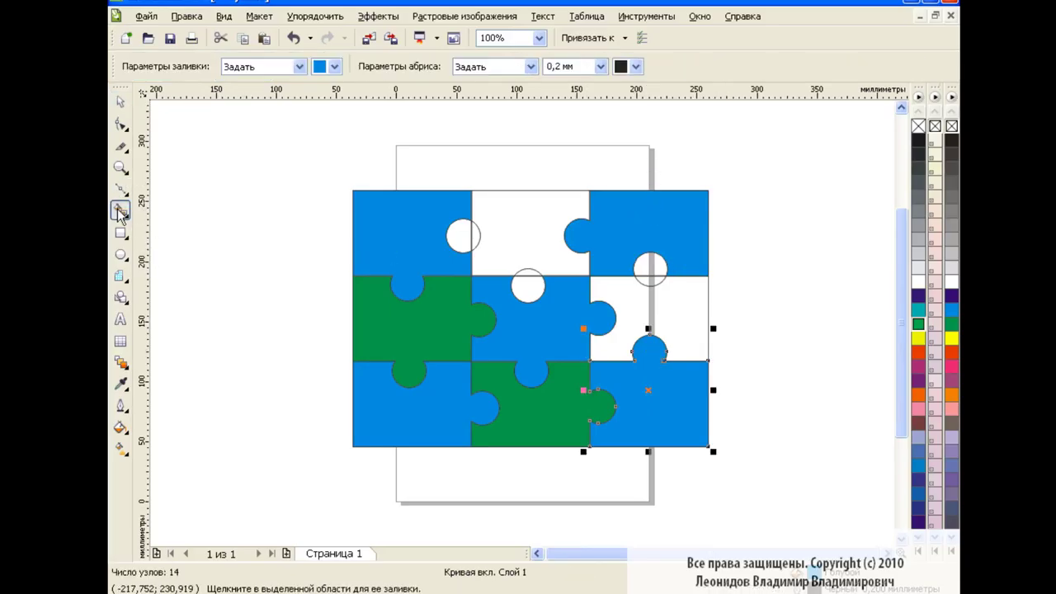
{"action": "left_click", "coordinate": [346, 66]}
{"action": "left_click", "coordinate": [359, 89]}
{"action": "left_click", "coordinate": [524, 220]}
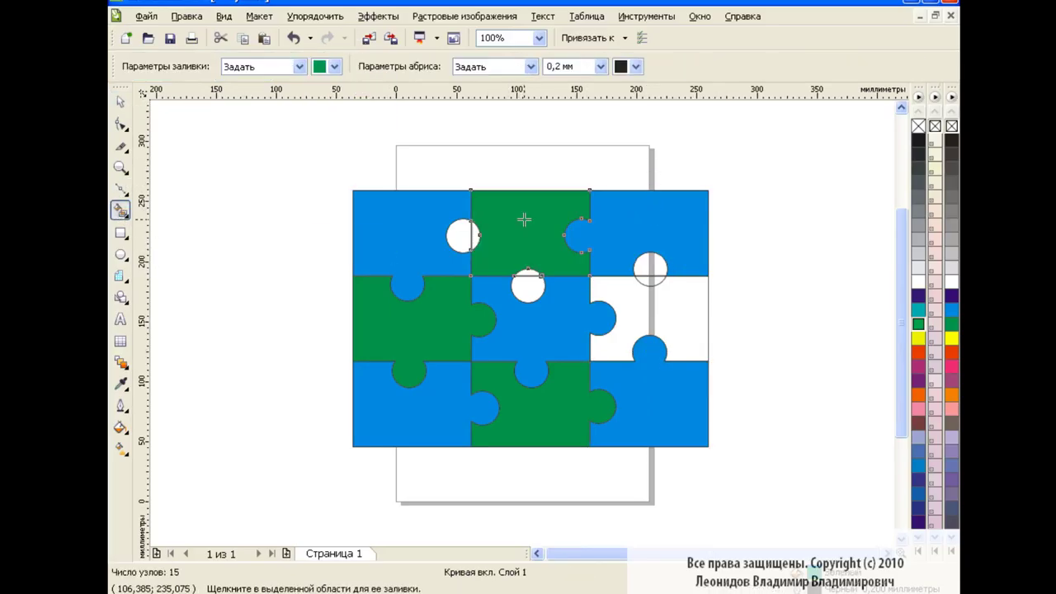
{"action": "left_click", "coordinate": [463, 236]}
{"action": "left_click", "coordinate": [528, 286]}
{"action": "left_click", "coordinate": [652, 308]}
{"action": "left_click", "coordinate": [650, 268]}
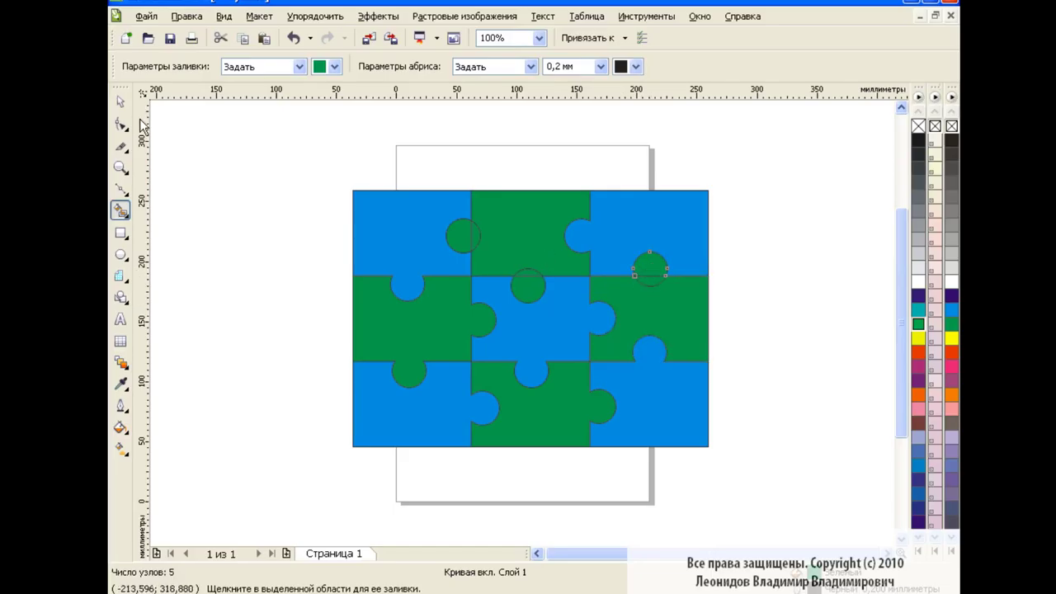
Step: Weld the top-middle cell with its left and lower knobs into one green piece
{"action": "left_click", "coordinate": [121, 100]}
{"action": "left_click", "coordinate": [464, 235]}
{"action": "left_click", "coordinate": [505, 237], "text": "shift"}
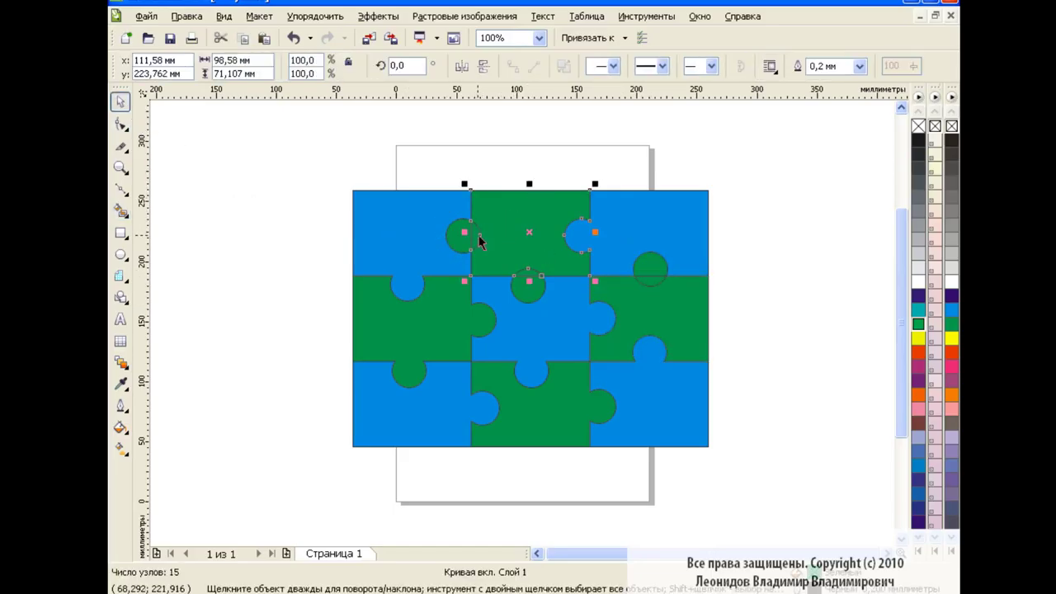
{"action": "left_click", "coordinate": [528, 286], "text": "shift"}
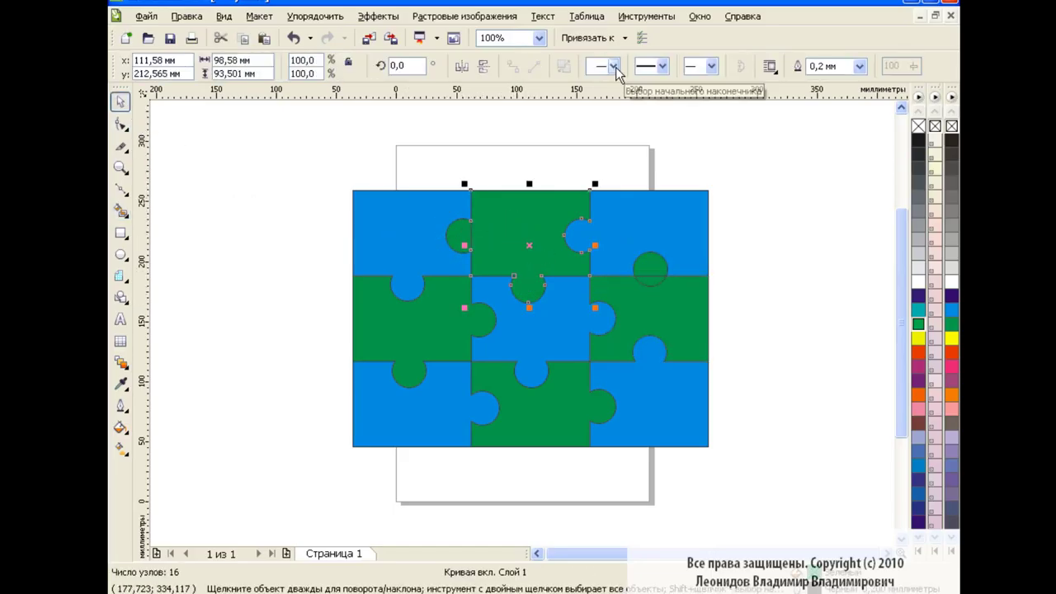
{"action": "left_click", "coordinate": [615, 70]}
{"action": "left_click", "coordinate": [475, 241], "text": "shift"}
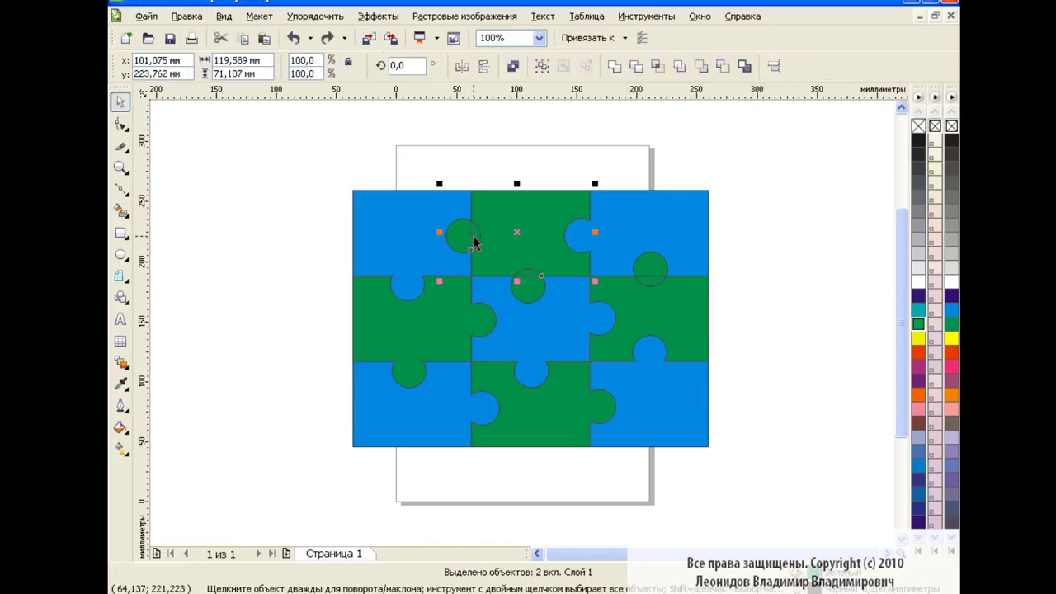
{"action": "left_click", "coordinate": [529, 283], "text": "shift"}
{"action": "left_click", "coordinate": [614, 66]}
{"action": "left_click", "coordinate": [784, 276]}
Step: Weld the middle-right cell with its upper knob into one green piece
{"action": "left_click", "coordinate": [627, 330]}
{"action": "left_click", "coordinate": [654, 265], "text": "shift"}
{"action": "left_click", "coordinate": [615, 66]}
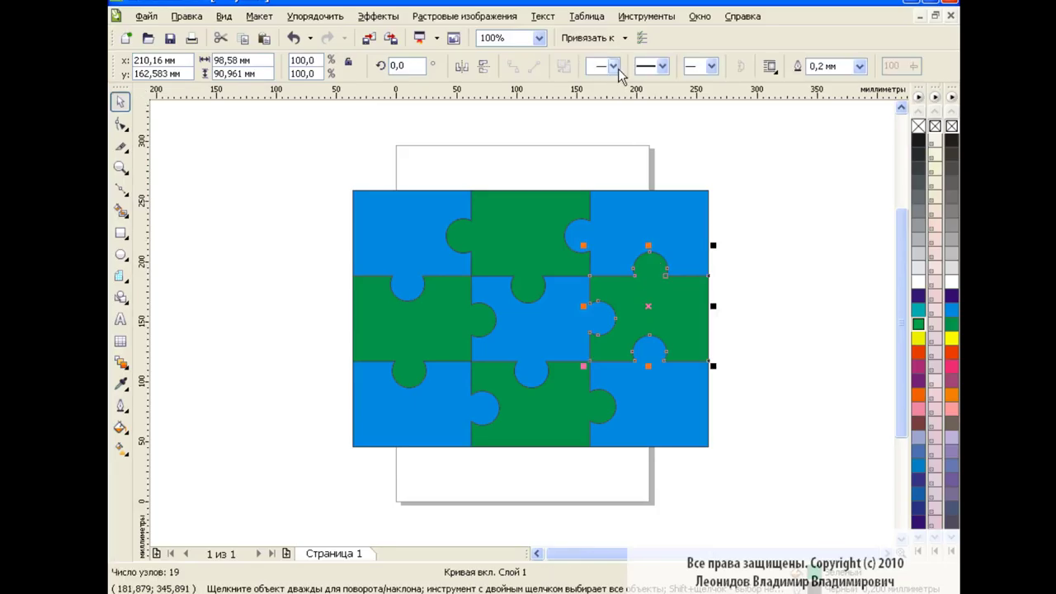
{"action": "left_click", "coordinate": [798, 254]}
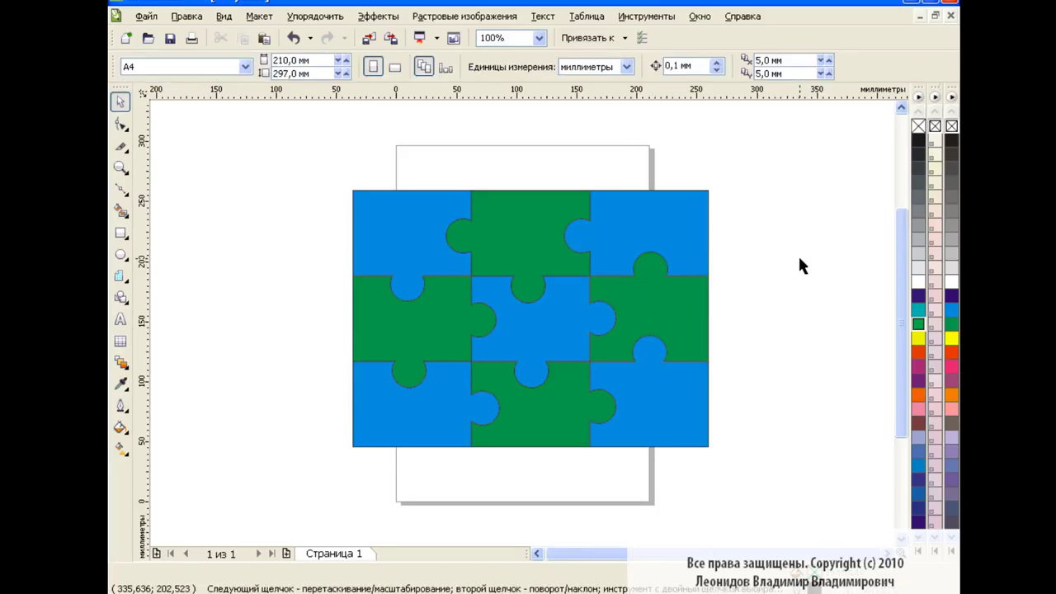
Step: In the Object Manager, expand the layer and delete the first leftover ellipse
{"action": "left_click", "coordinate": [646, 16]}
{"action": "left_click", "coordinate": [660, 110]}
{"action": "left_click", "coordinate": [764, 158]}
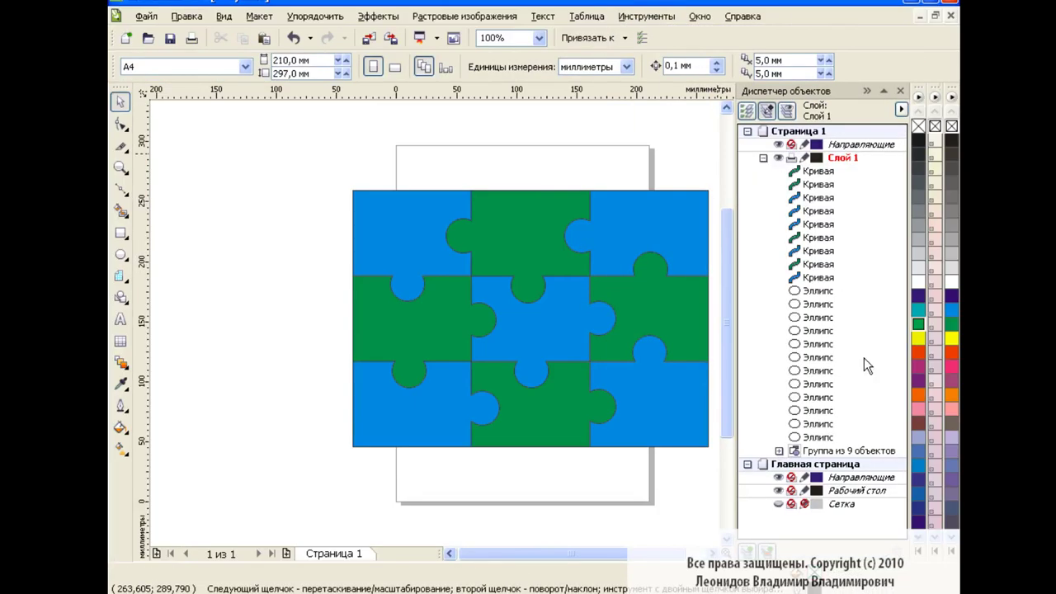
{"action": "left_click", "coordinate": [819, 171]}
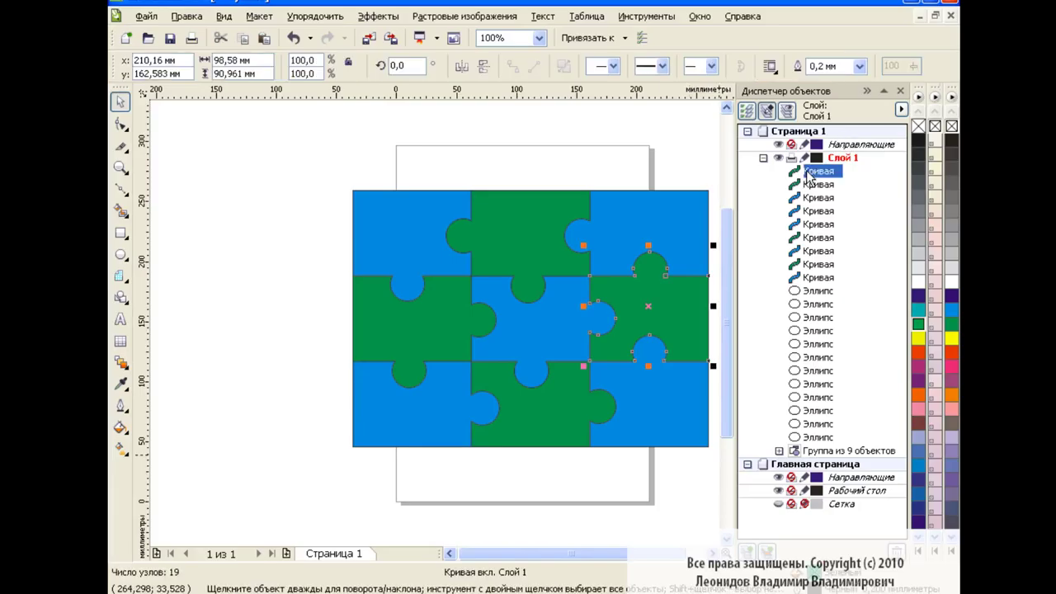
{"action": "key", "text": "Down"}
{"action": "key", "text": "Down"}
{"action": "key", "text": "Down"}
{"action": "key", "text": "Down"}
{"action": "key", "text": "Down"}
{"action": "key", "text": "Down"}
{"action": "left_click", "coordinate": [823, 291]}
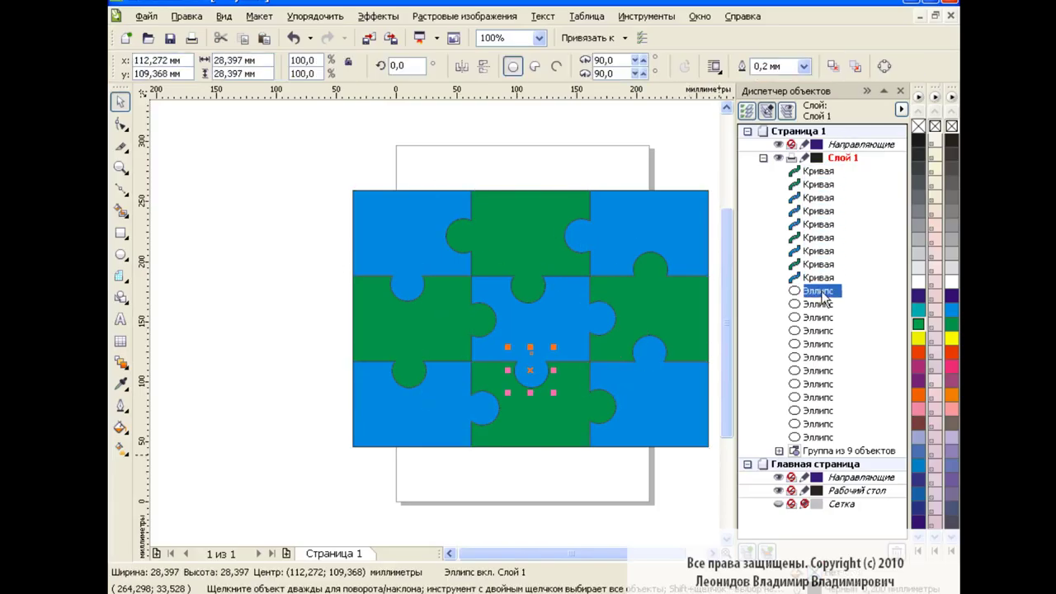
{"action": "left_click", "coordinate": [835, 304]}
{"action": "left_click", "coordinate": [823, 292]}
{"action": "key", "text": "Delete"}
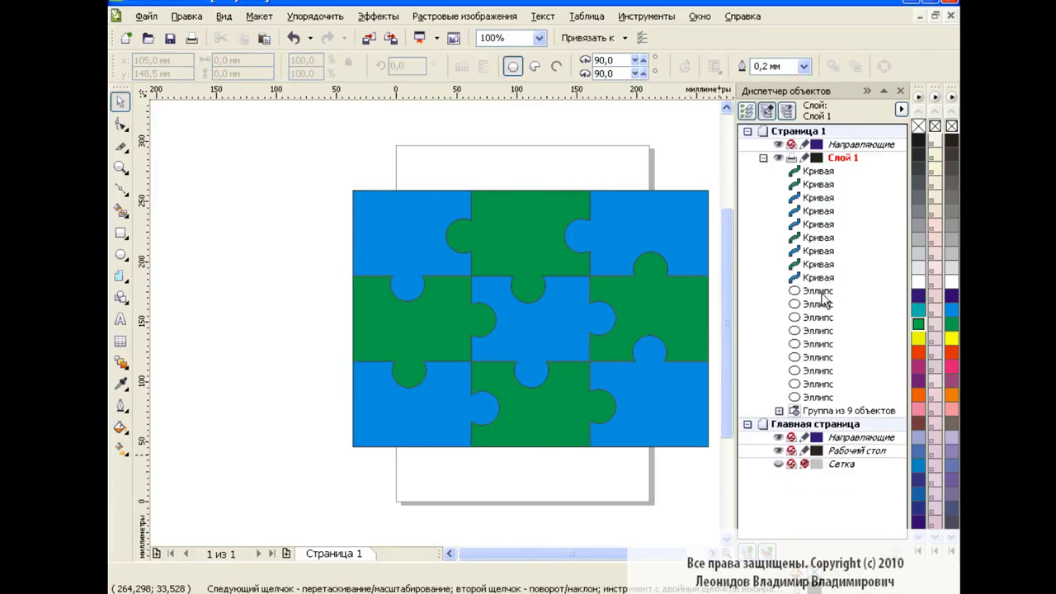
Step: Delete the 9-object group and all remaining leftover ellipses
{"action": "left_click", "coordinate": [817, 411]}
{"action": "key", "text": "Delete"}
{"action": "left_click", "coordinate": [818, 304]}
{"action": "key", "text": "Delete"}
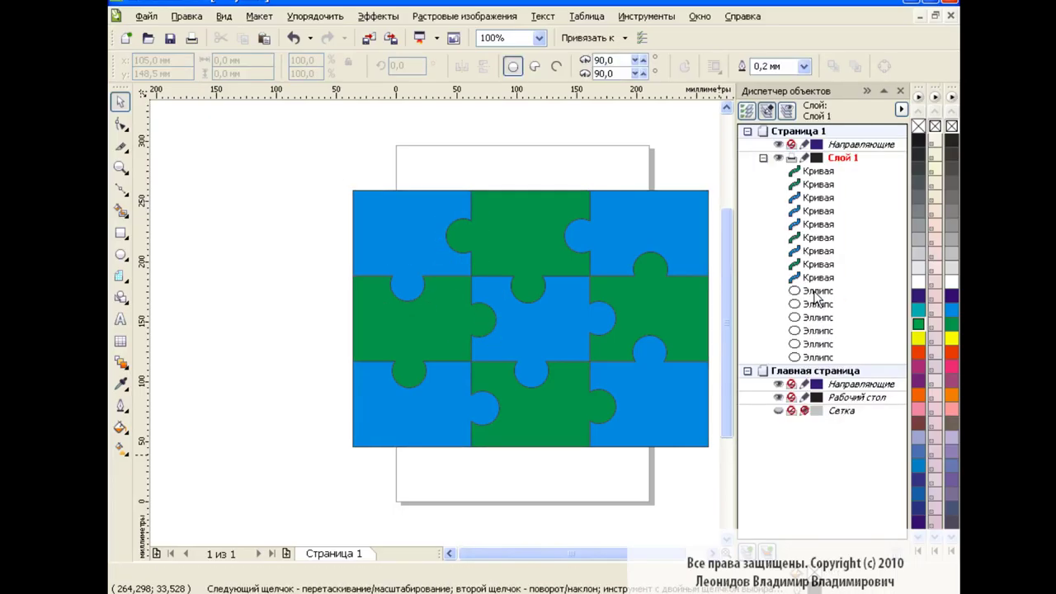
{"action": "left_click", "coordinate": [818, 303]}
{"action": "key", "text": "Delete"}
{"action": "left_click", "coordinate": [818, 303]}
{"action": "key", "text": "Delete"}
{"action": "left_click", "coordinate": [819, 304]}
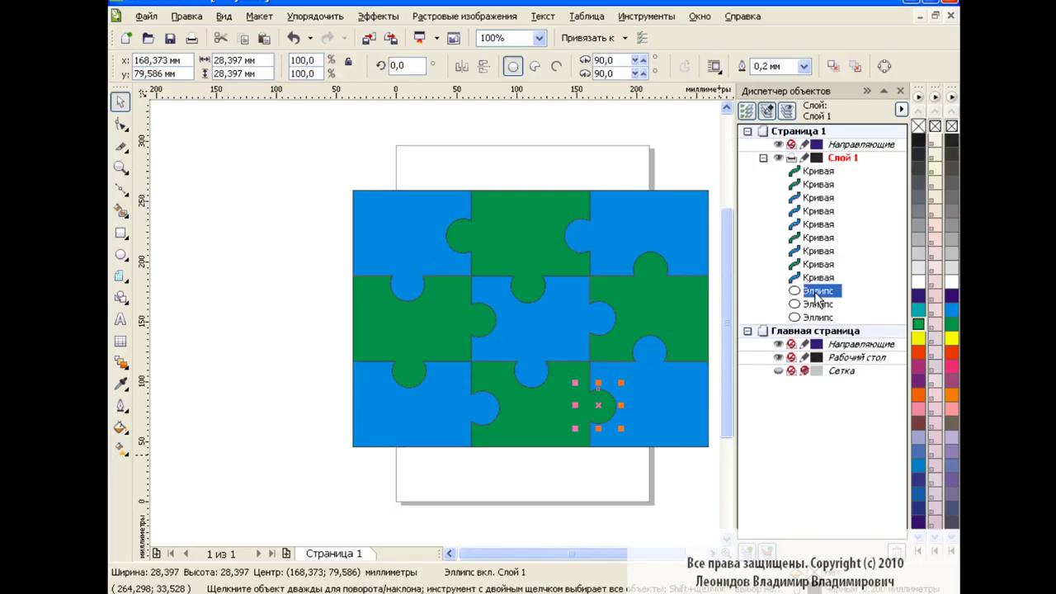
{"action": "key", "text": "Delete"}
{"action": "left_click", "coordinate": [818, 291]}
{"action": "key", "text": "Delete"}
{"action": "left_click", "coordinate": [818, 291]}
{"action": "key", "text": "Delete"}
Step: Remove the fill from all nine puzzle pieces, leaving black outlines only
{"action": "left_click", "coordinate": [898, 95]}
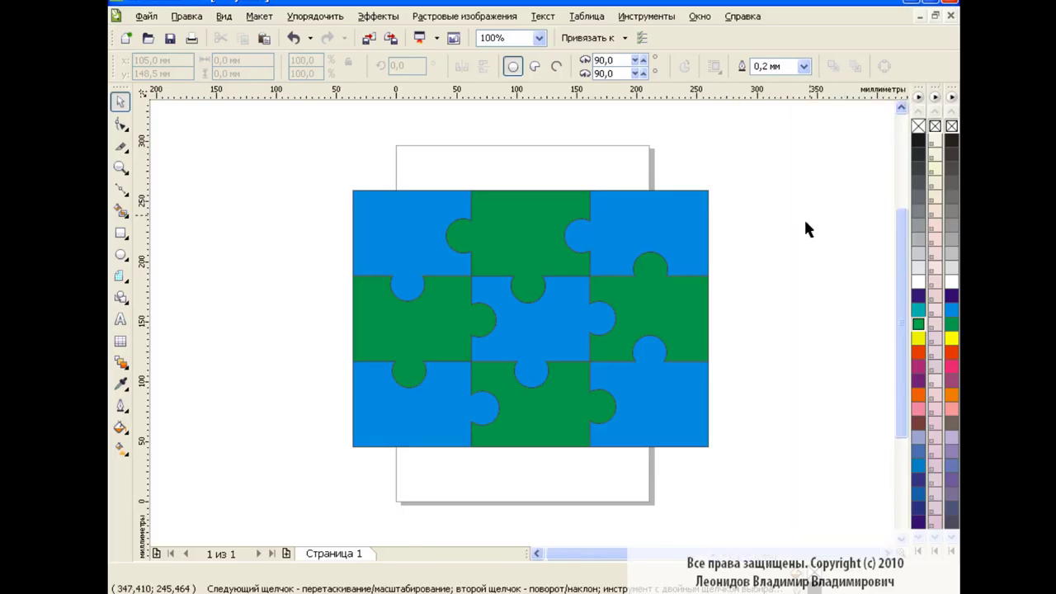
{"action": "left_click", "coordinate": [804, 217]}
{"action": "left_click_drag", "start_coordinate": [310, 161], "coordinate": [788, 487]}
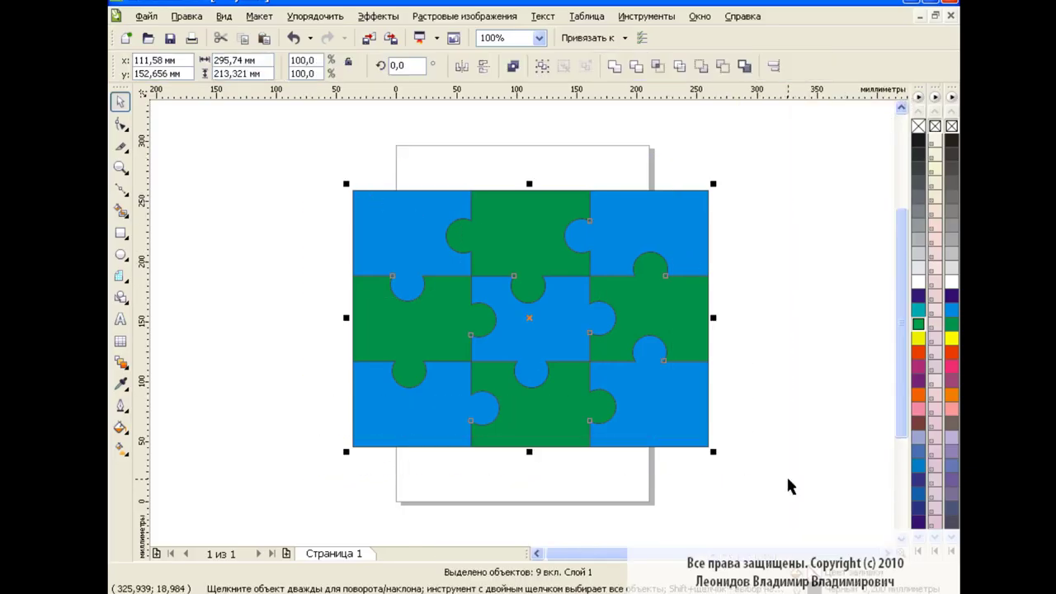
{"action": "left_click", "coordinate": [919, 125]}
{"action": "left_click", "coordinate": [803, 284]}
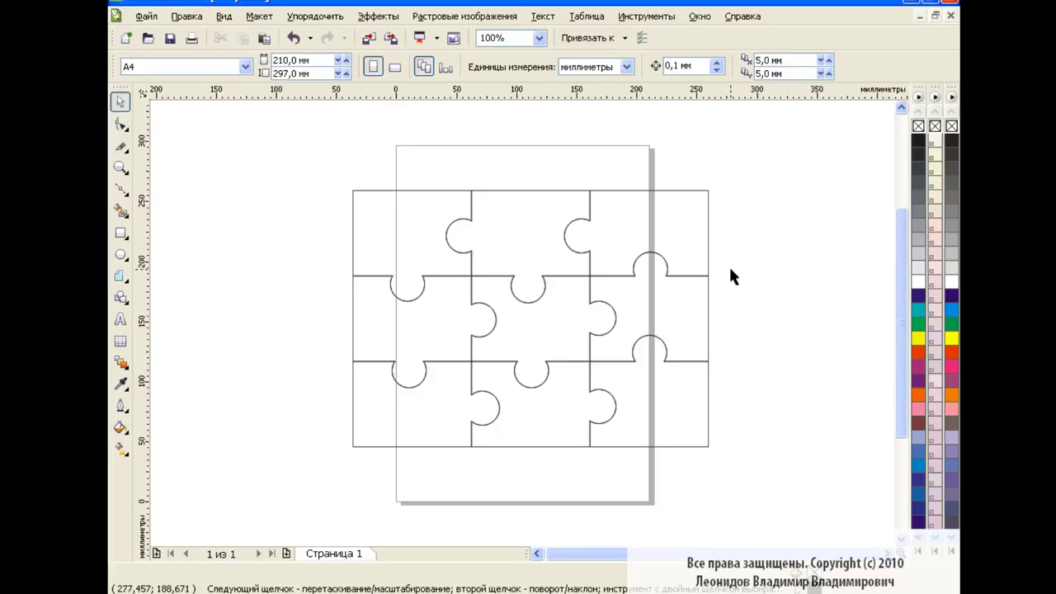
Step: Import the still-life photo Натюрморт.jpg onto the canvas
{"action": "left_click", "coordinate": [368, 38]}
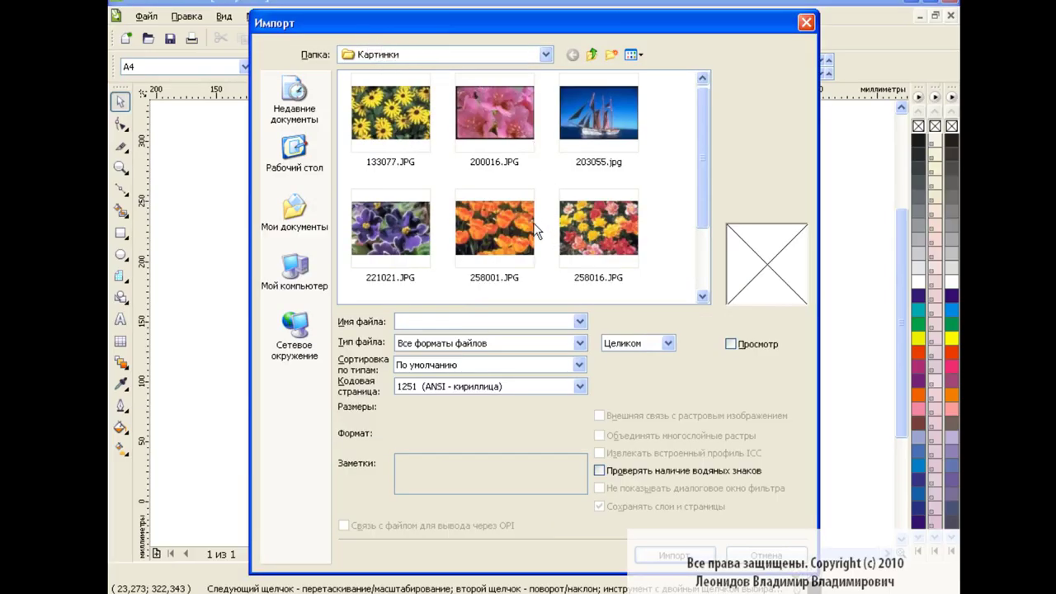
{"action": "scroll", "coordinate": [660, 207], "scroll_direction": "down", "scroll_amount": 3}
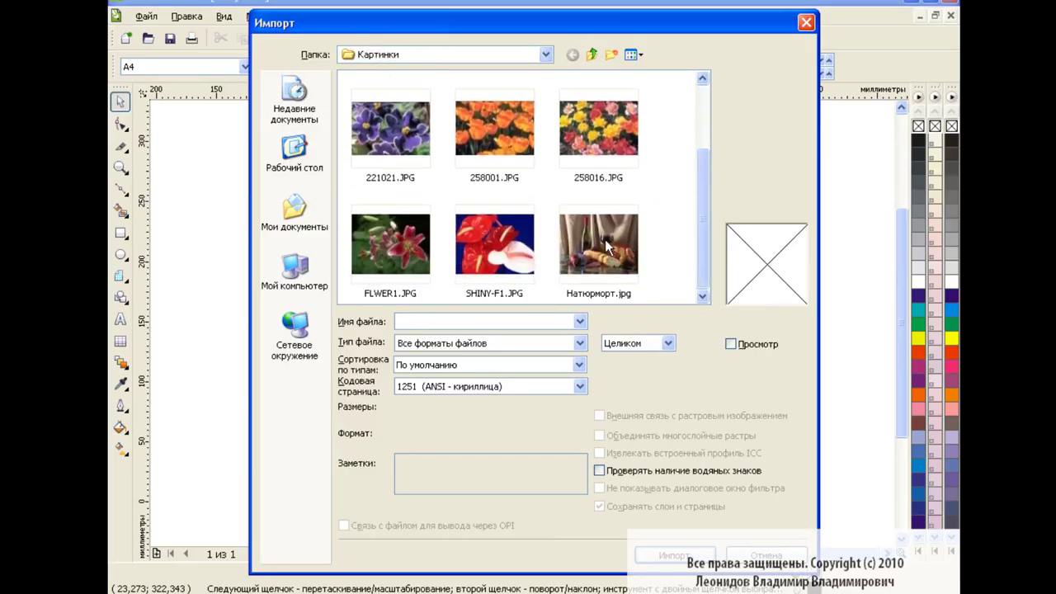
{"action": "left_click", "coordinate": [500, 238]}
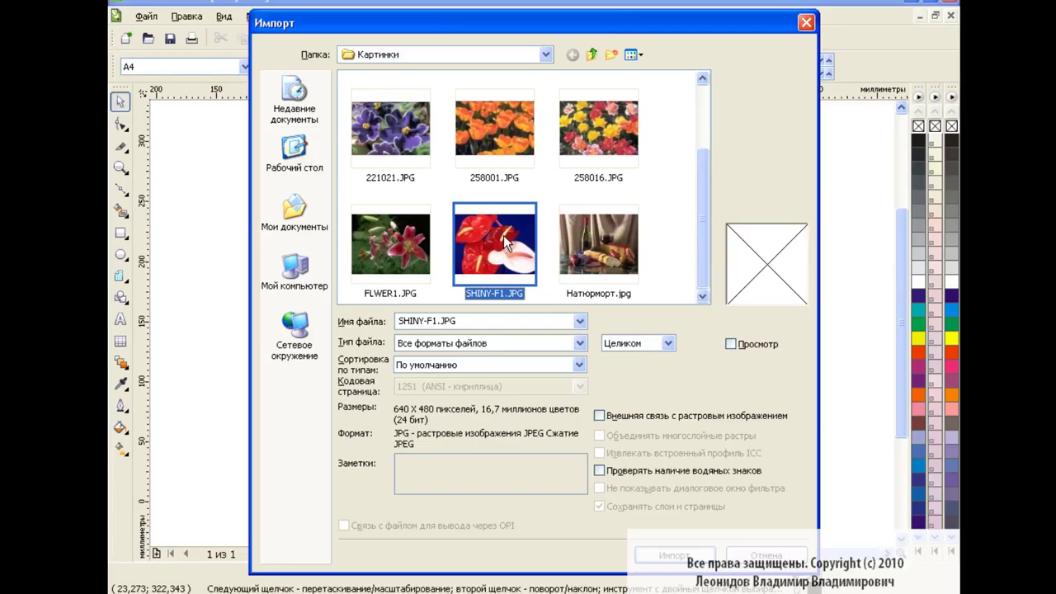
{"action": "left_click", "coordinate": [603, 233]}
{"action": "left_click", "coordinate": [682, 558]}
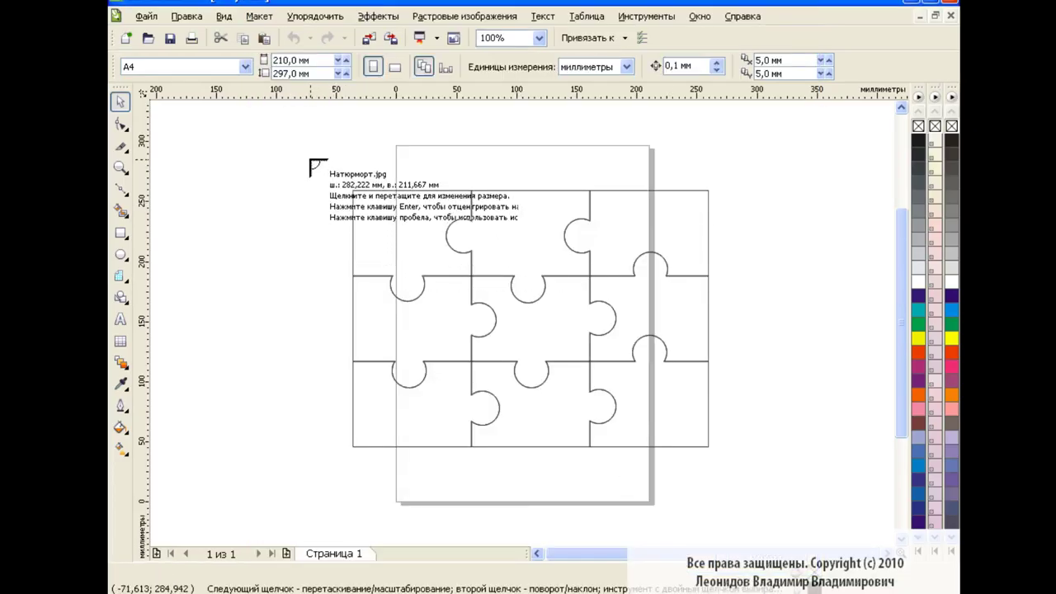
{"action": "left_click", "coordinate": [753, 464]}
Step: Move the photo to the right of the puzzle, then drag it back over the outline
{"action": "mouse_move", "coordinate": [518, 316]}
{"action": "left_mouse_down"}
{"action": "mouse_move", "coordinate": [881, 387]}
{"action": "mouse_move", "coordinate": [838, 287]}
{"action": "left_mouse_up"}
{"action": "left_click_drag", "start_coordinate": [285, 156], "coordinate": [729, 474]}
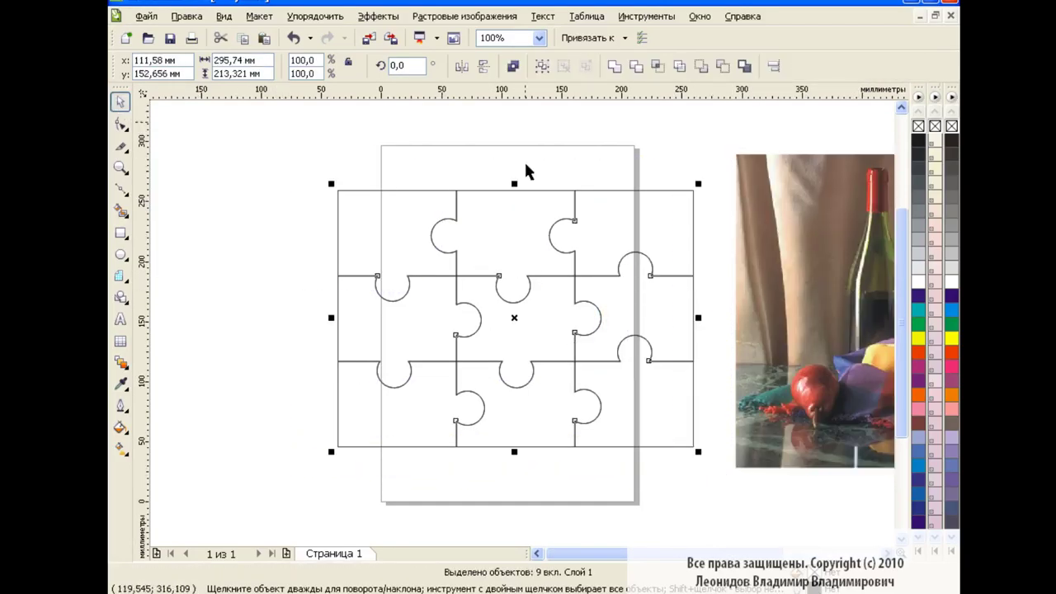
{"action": "key", "text": "Escape"}
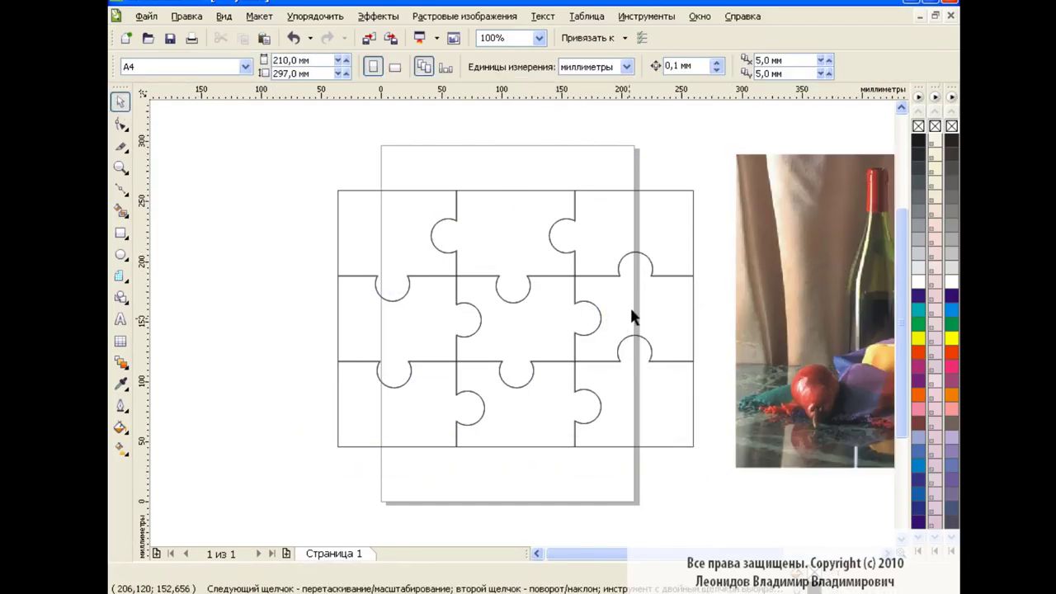
{"action": "left_click_drag", "start_coordinate": [821, 277], "coordinate": [490, 285]}
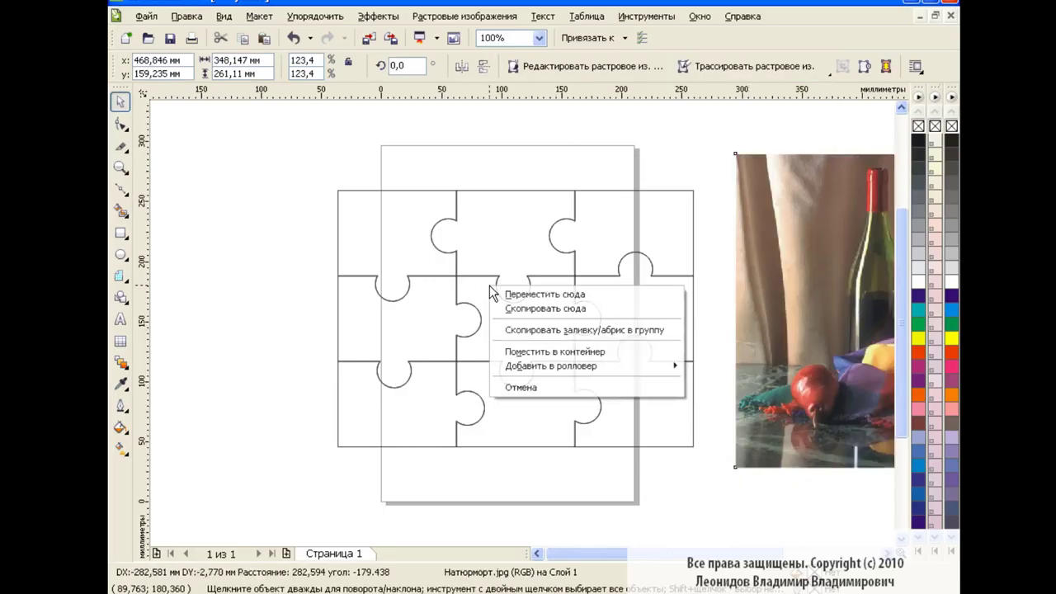
Step: PowerClip the photo inside the puzzle pieces and ungroup them into separate pieces
{"action": "left_click", "coordinate": [495, 348]}
{"action": "left_click", "coordinate": [739, 290]}
{"action": "left_click_drag", "start_coordinate": [303, 162], "coordinate": [739, 481]}
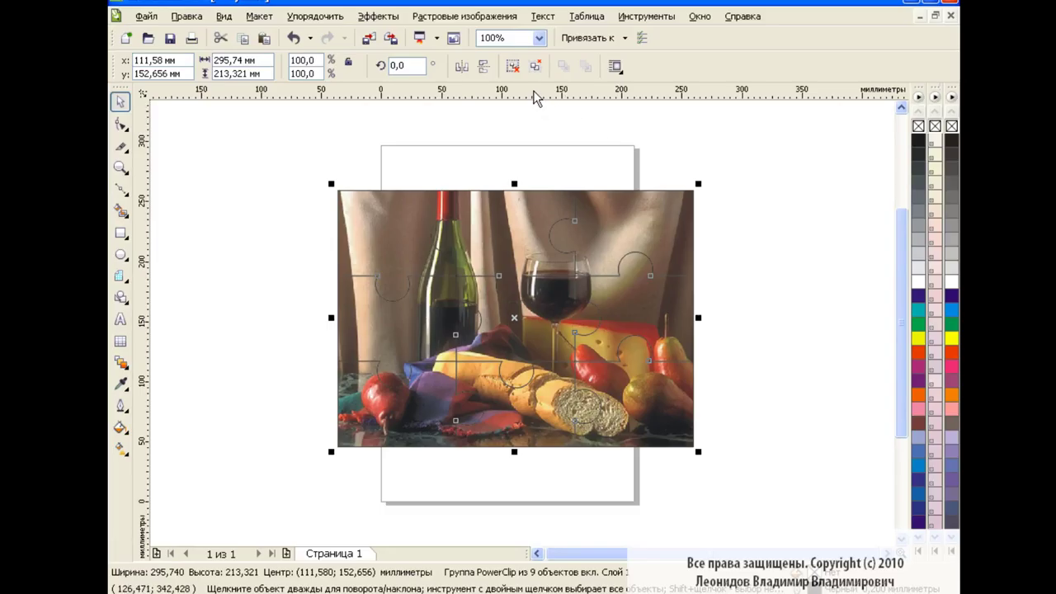
{"action": "left_click", "coordinate": [513, 66]}
Step: Pull the top-right, top-middle, cheese and bread-and-pear pieces out of the picture
{"action": "left_click", "coordinate": [649, 236]}
{"action": "left_click_drag", "start_coordinate": [649, 236], "coordinate": [698, 184]}
{"action": "key", "text": "Escape"}
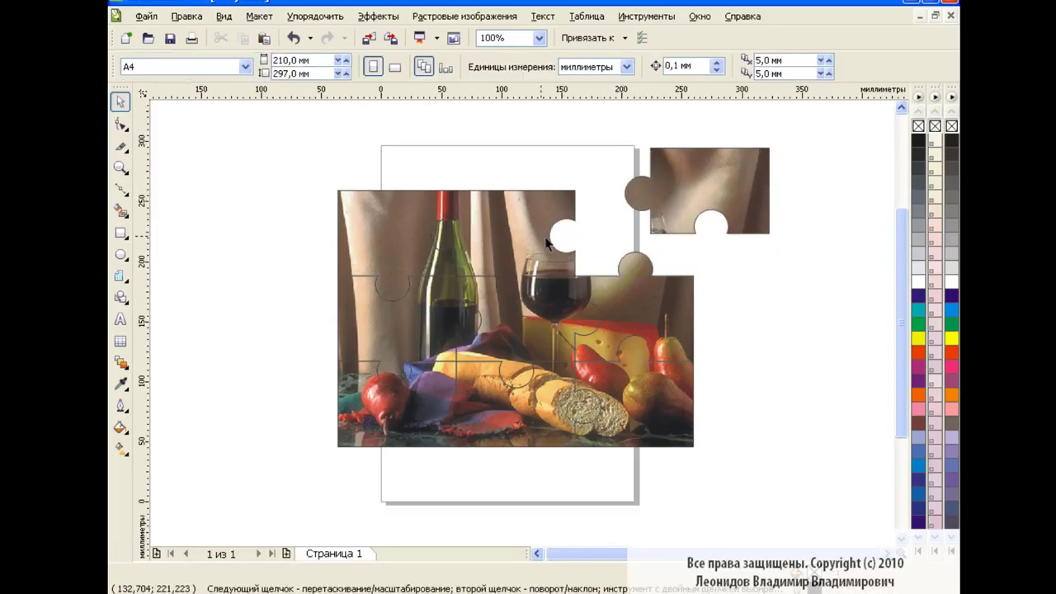
{"action": "left_click_drag", "start_coordinate": [548, 242], "coordinate": [559, 169]}
{"action": "left_click_drag", "start_coordinate": [621, 323], "coordinate": [760, 335]}
{"action": "left_click_drag", "start_coordinate": [631, 388], "coordinate": [683, 422]}
Step: Tilt the upper-right piece about 20 degrees and rotate the cheese piece clockwise
{"action": "left_click", "coordinate": [722, 175]}
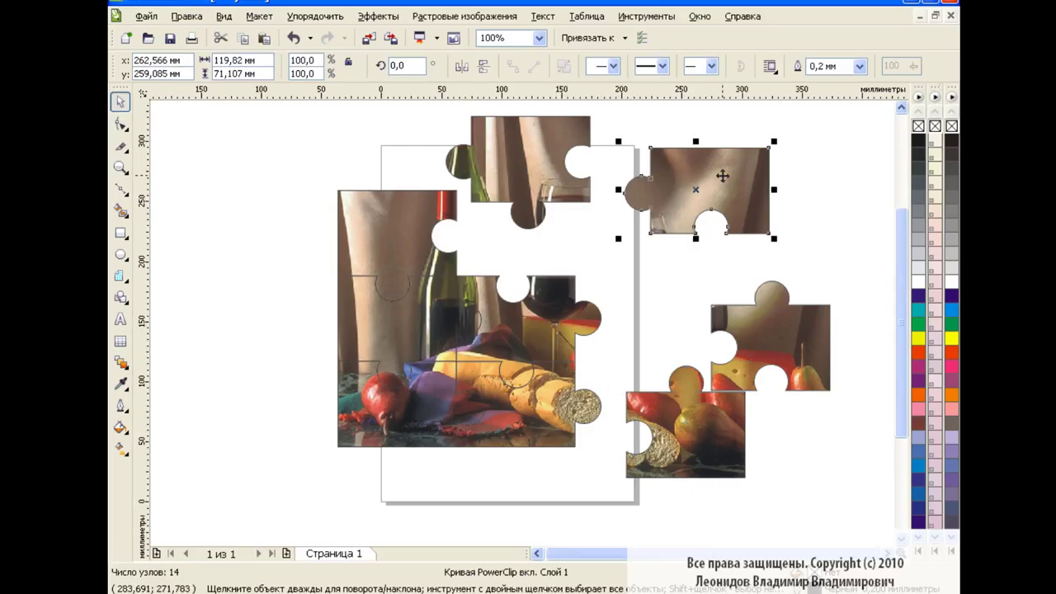
{"action": "left_click", "coordinate": [690, 188]}
{"action": "left_click_drag", "start_coordinate": [774, 141], "coordinate": [748, 129]}
{"action": "left_click", "coordinate": [790, 353]}
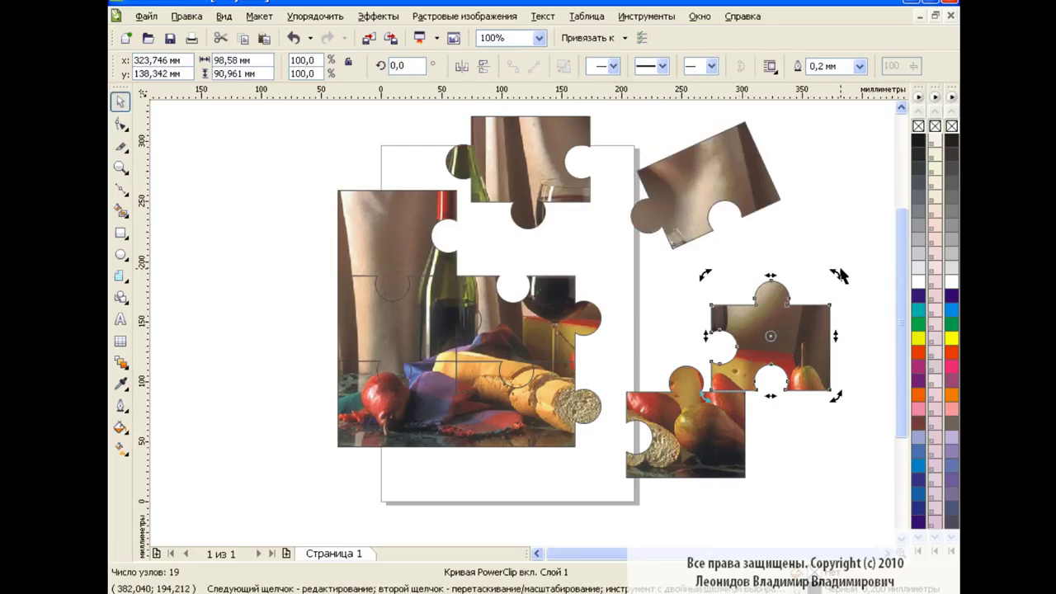
{"action": "left_click_drag", "start_coordinate": [836, 274], "coordinate": [857, 315]}
Step: Put the bread-and-pear piece and the top piece back into their places
{"action": "left_click_drag", "start_coordinate": [686, 429], "coordinate": [624, 401]}
{"action": "key", "text": "space"}
{"action": "left_click_drag", "start_coordinate": [624, 401], "coordinate": [638, 387]}
{"action": "left_click", "coordinate": [748, 453]}
{"action": "left_click_drag", "start_coordinate": [521, 174], "coordinate": [504, 242]}
{"action": "left_click", "coordinate": [532, 159]}
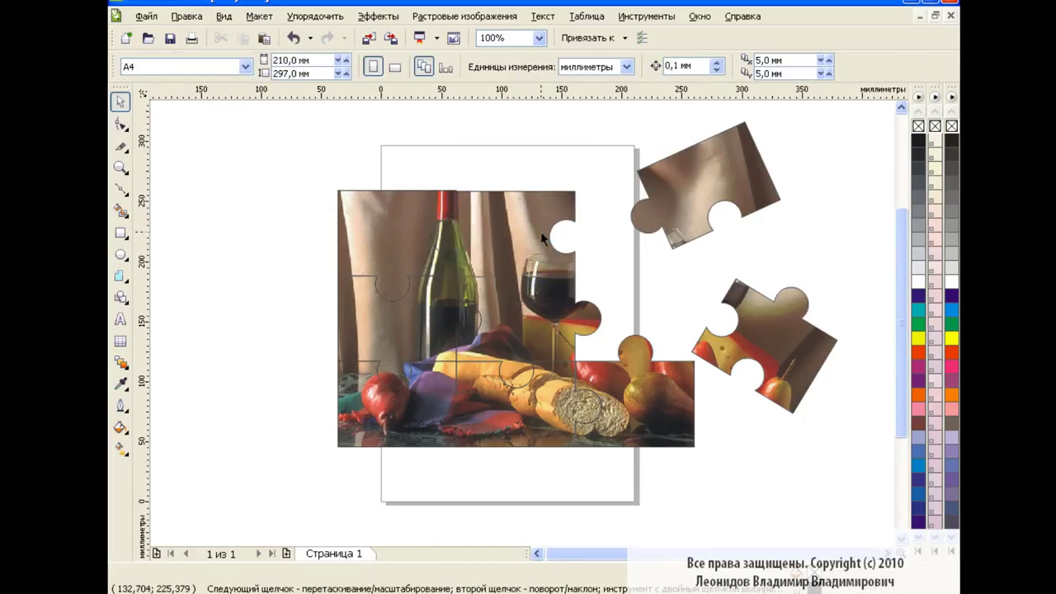
{"action": "left_click", "coordinate": [511, 223]}
{"action": "left_click", "coordinate": [645, 271]}
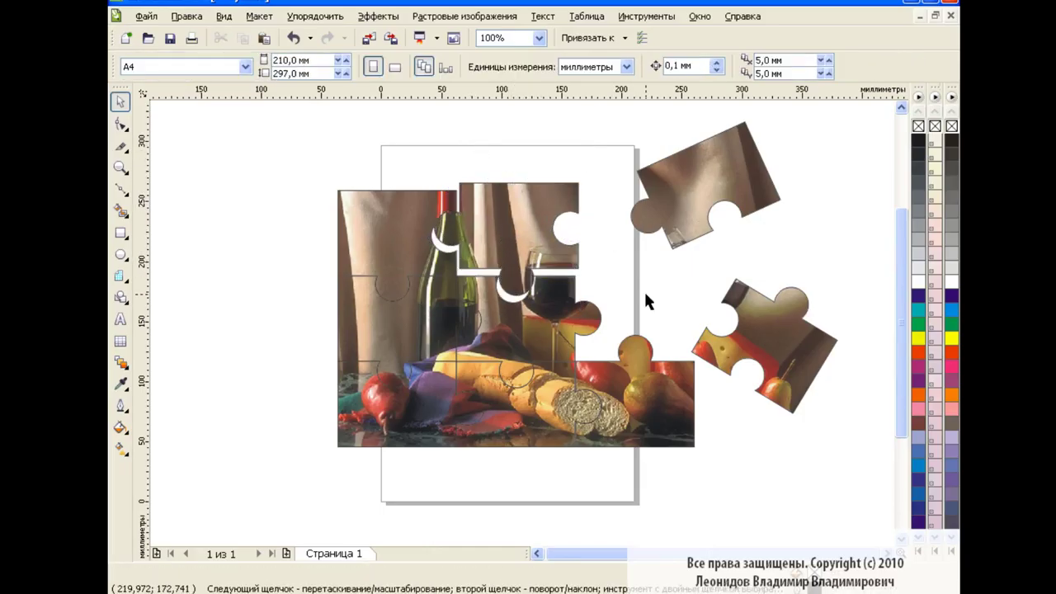